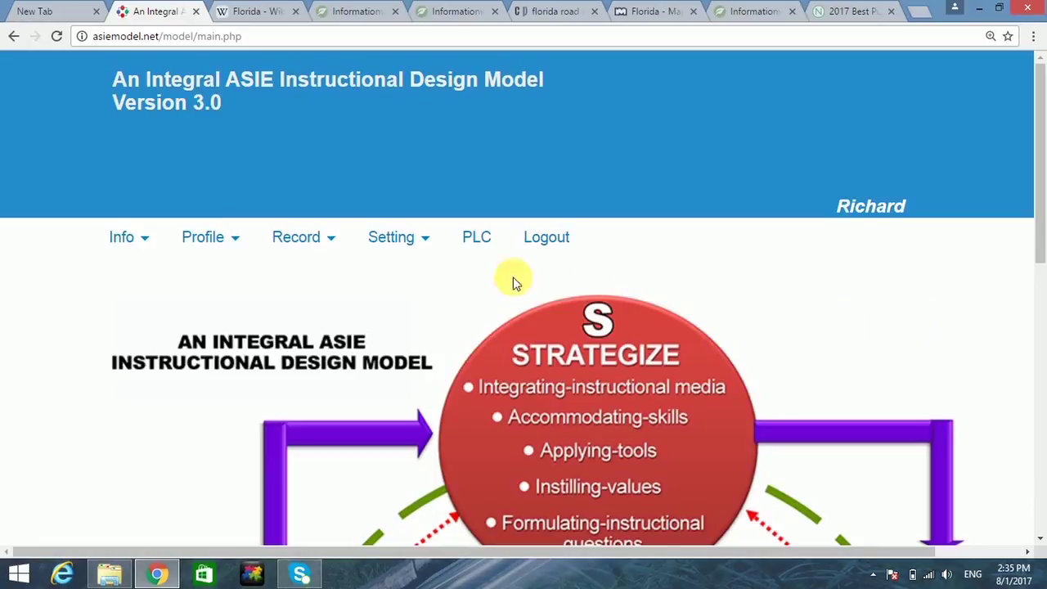
Step: Edit the user profile: pick a Country, enter District Orlando and keep Position as Academic Teacher
{"action": "left_click", "coordinate": [237, 239]}
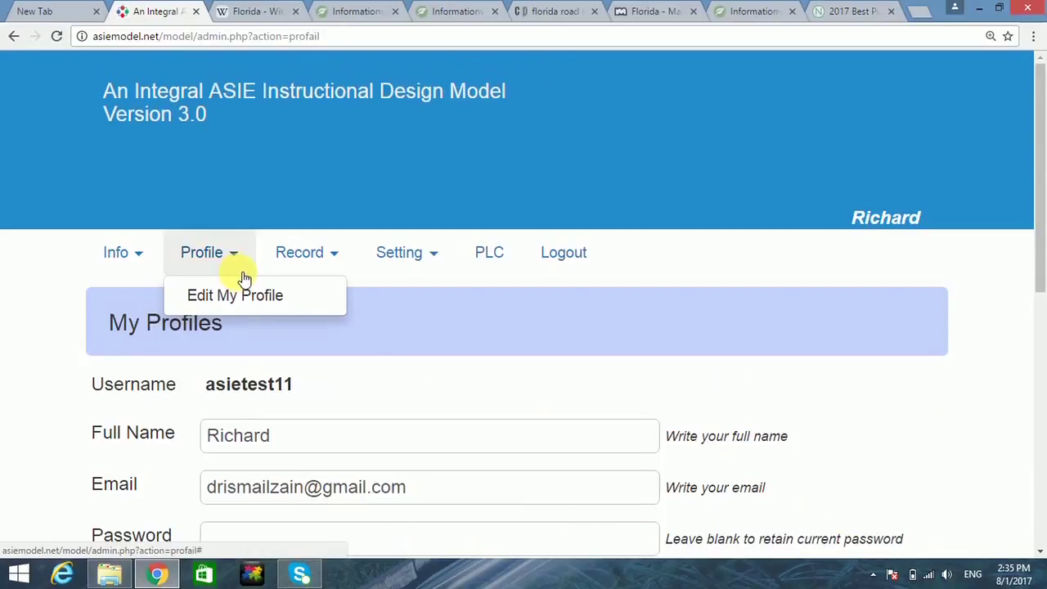
{"action": "scroll", "coordinate": [512, 339], "scroll_direction": "down", "scroll_amount": 3}
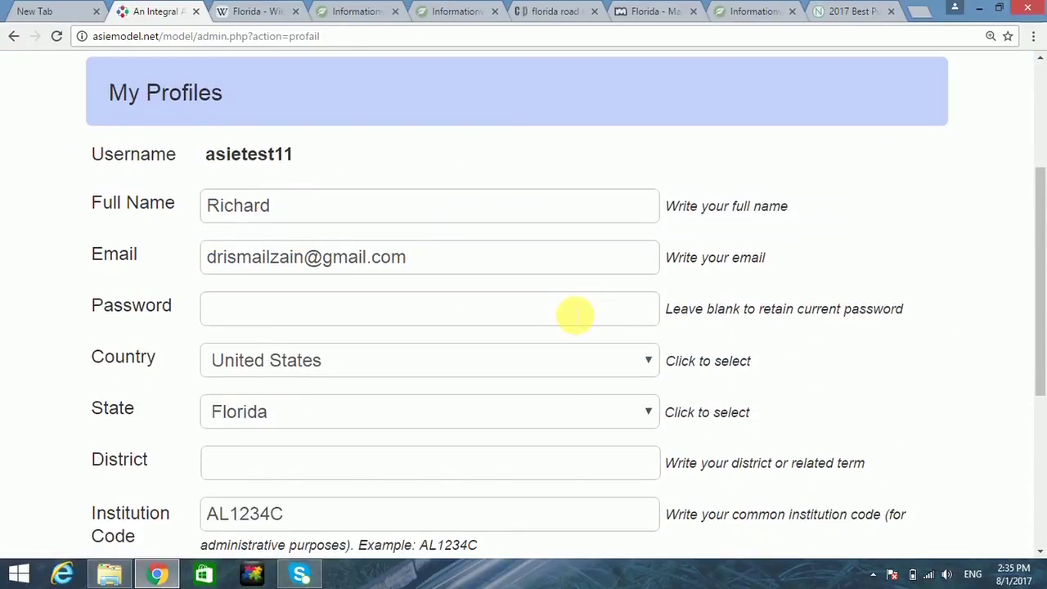
{"action": "scroll", "coordinate": [564, 311], "scroll_direction": "down", "scroll_amount": 1}
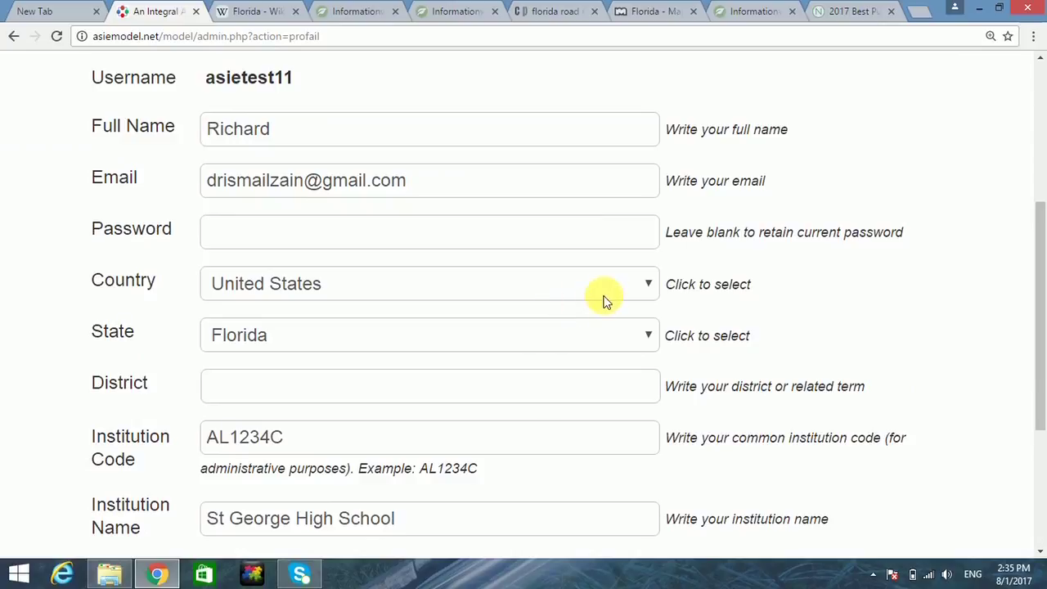
{"action": "left_click", "coordinate": [651, 285]}
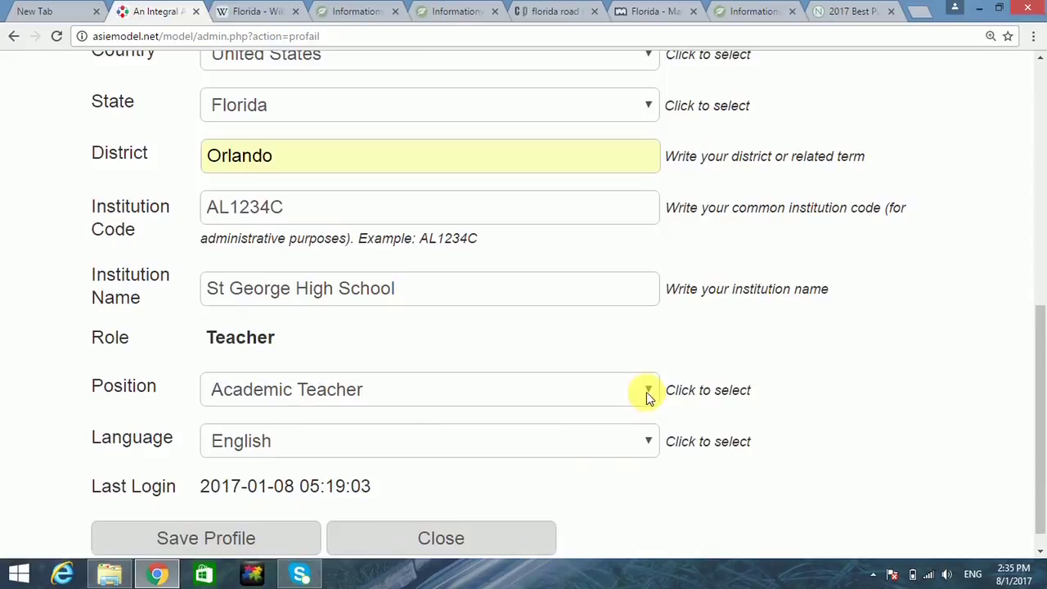
{"action": "left_click", "coordinate": [646, 389]}
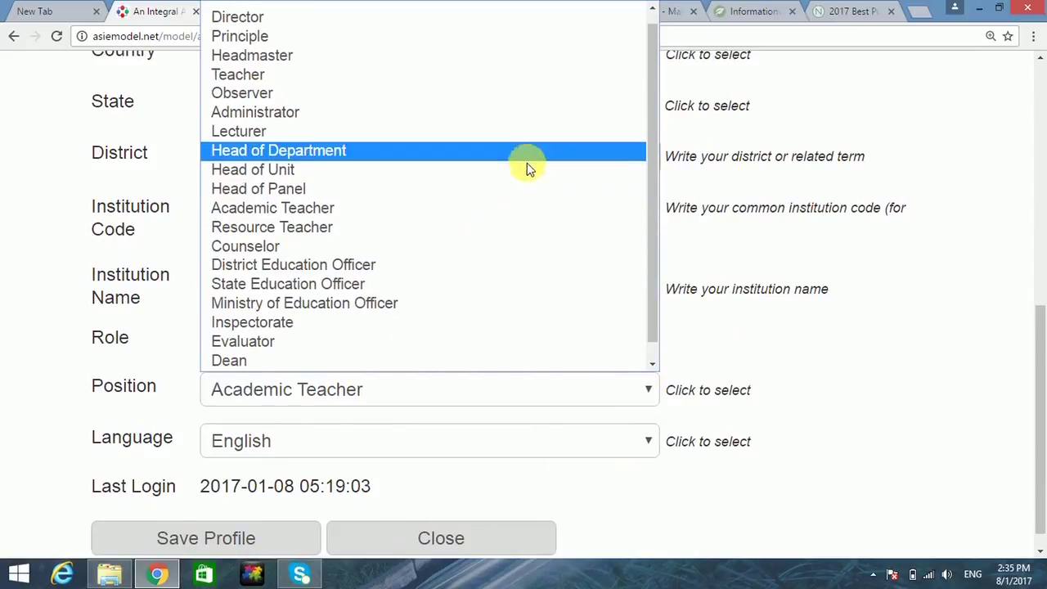
{"action": "left_click", "coordinate": [512, 208]}
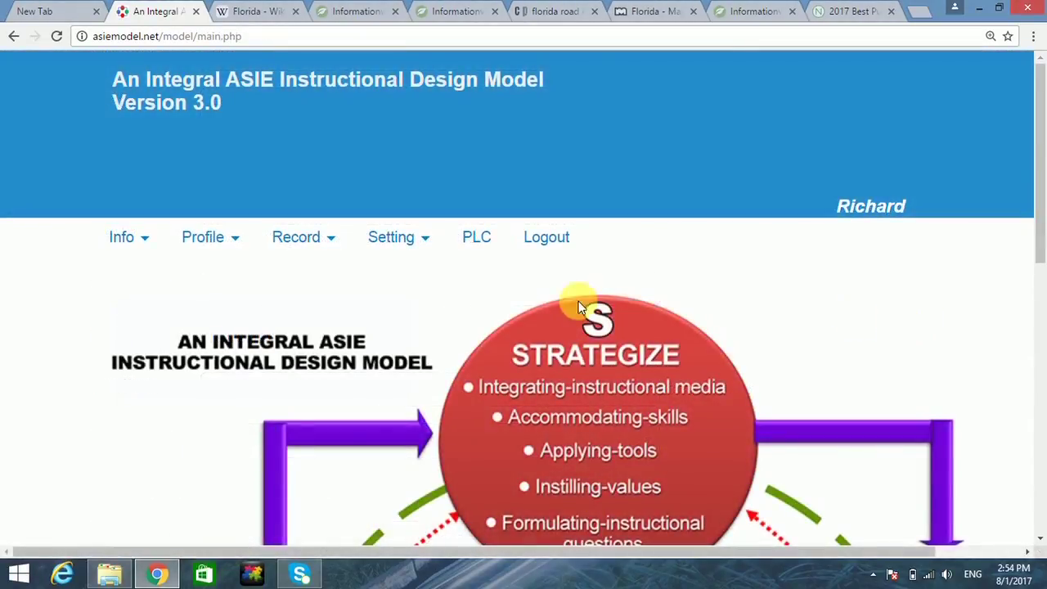
Step: Save new Primary School Year 5 class '5 Rose' with 20 students, then return to Create New Record
{"action": "left_click", "coordinate": [329, 244]}
{"action": "left_click", "coordinate": [318, 278]}
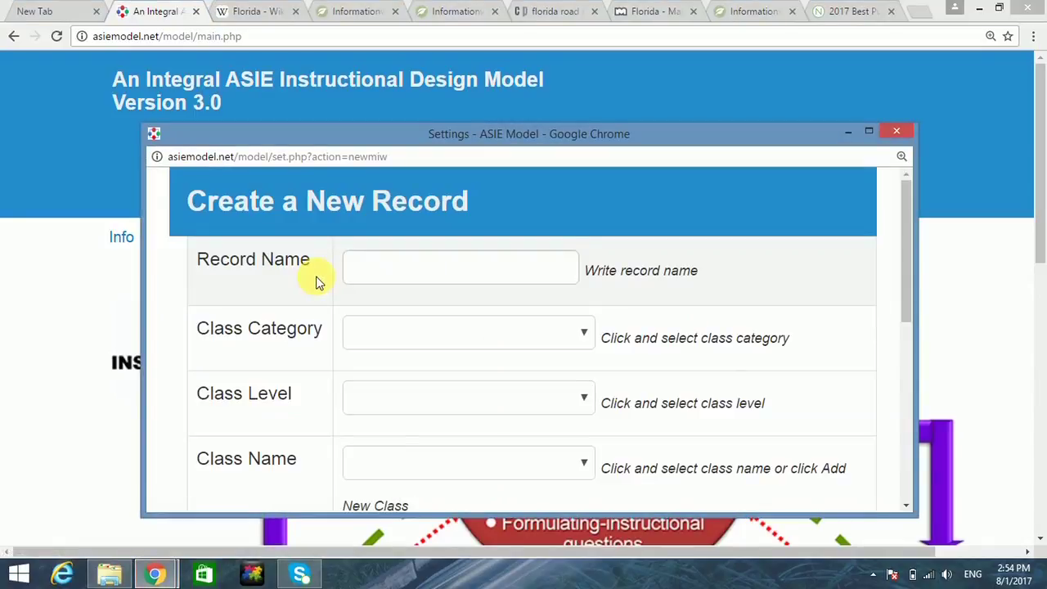
{"action": "left_click", "coordinate": [367, 275]}
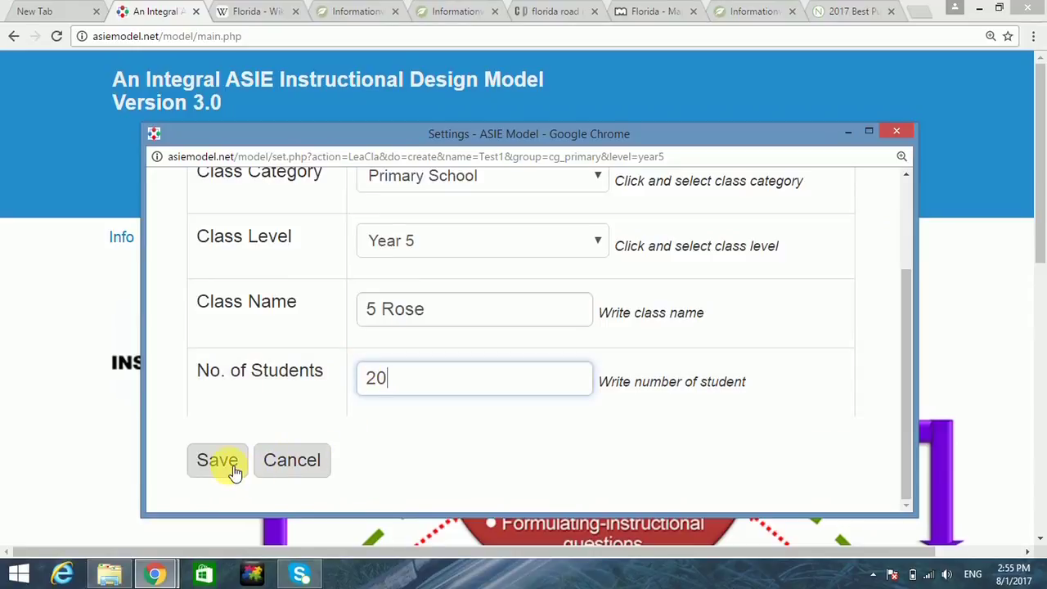
{"action": "left_click", "coordinate": [230, 463]}
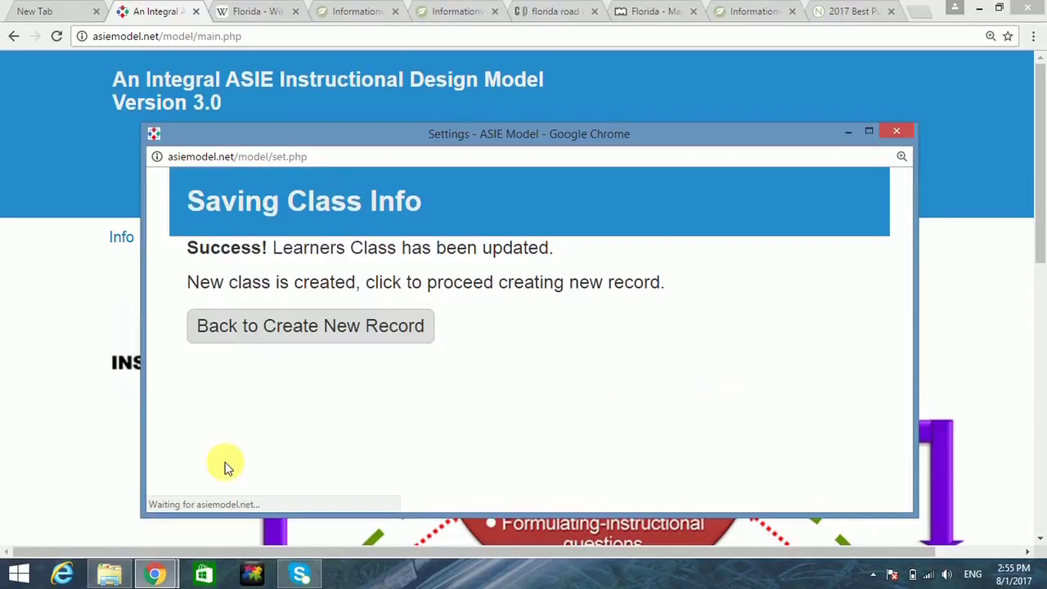
{"action": "left_click", "coordinate": [313, 341]}
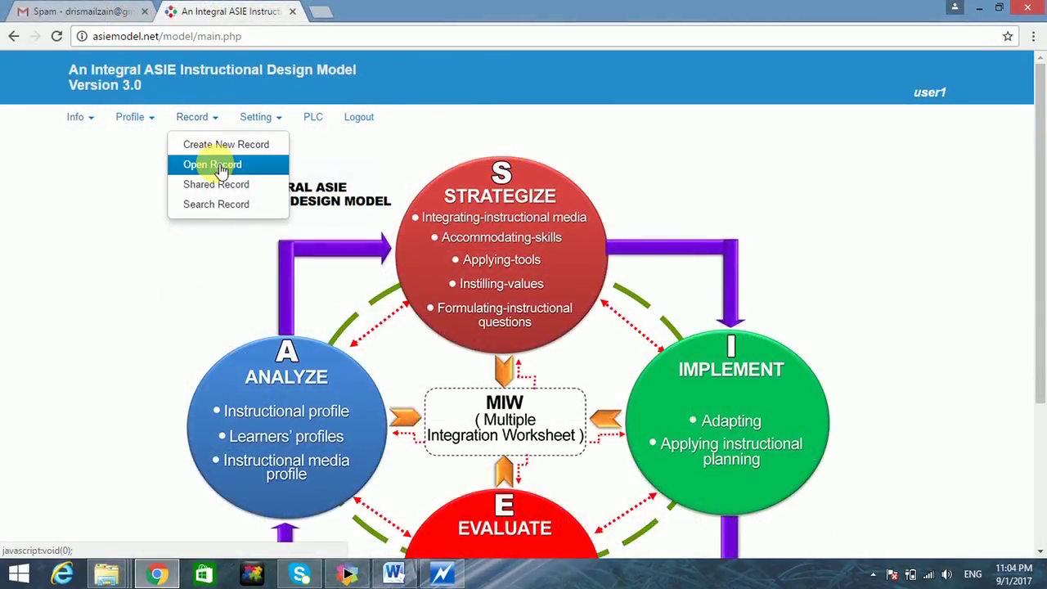
Step: Open the List of Records, zoom the page to 125% and scroll through the table
{"action": "left_click", "coordinate": [212, 165]}
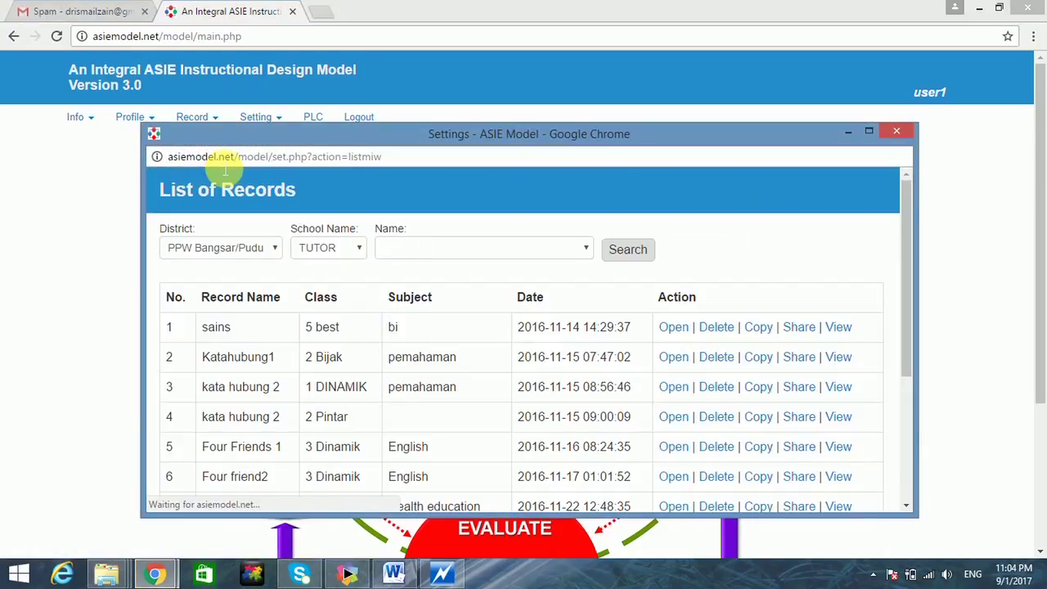
{"action": "key", "text": "ctrl+plus"}
{"action": "key", "text": "ctrl+plus"}
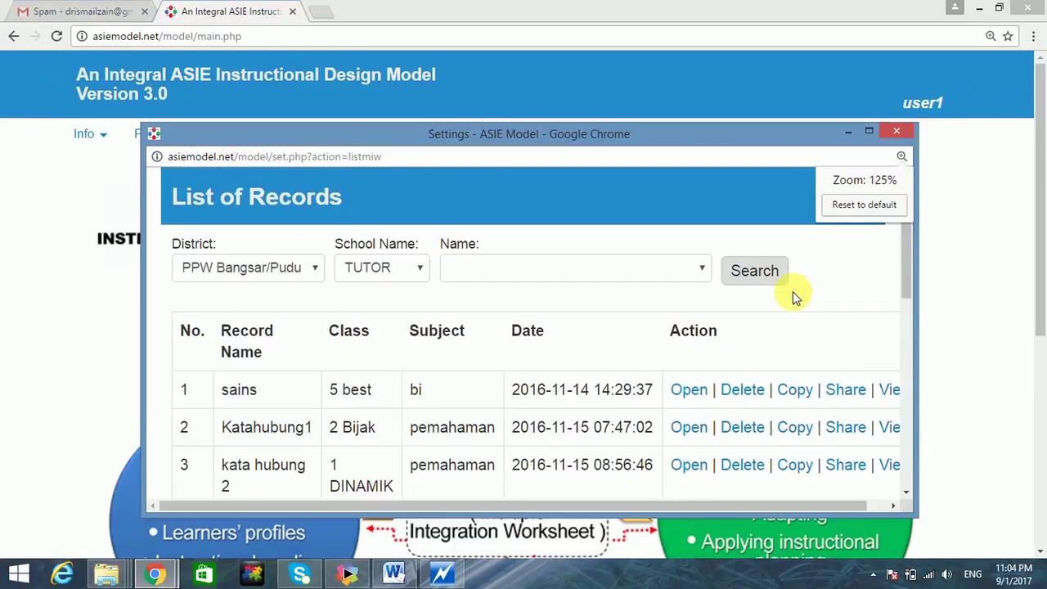
{"action": "left_click_drag", "start_coordinate": [910, 272], "coordinate": [909, 330]}
{"action": "left_click_drag", "start_coordinate": [767, 506], "coordinate": [832, 506]}
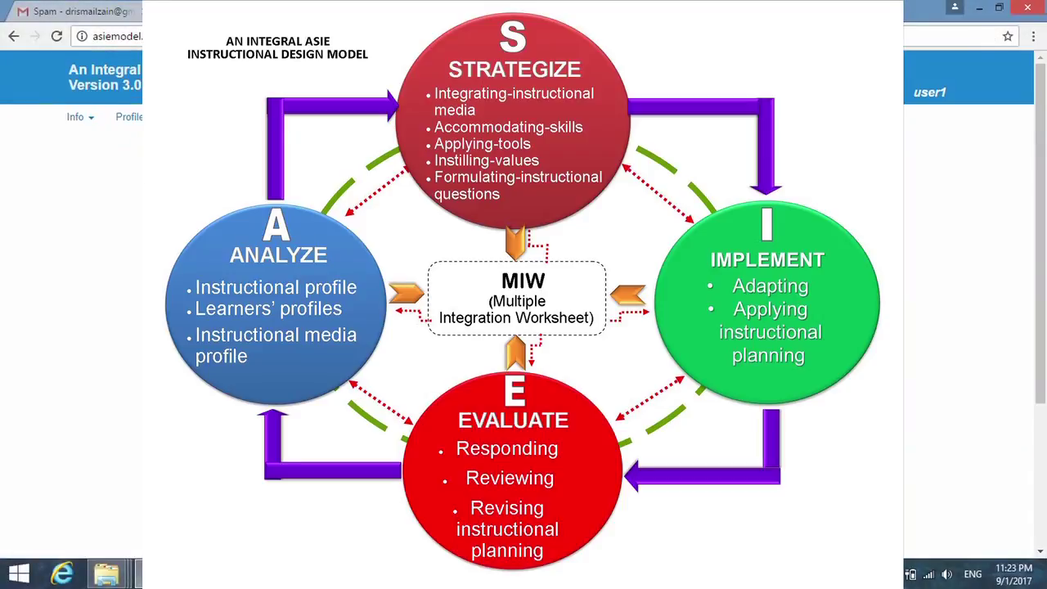
{"action": "key", "text": "ctrl+plus"}
{"action": "key", "text": "ctrl+plus"}
{"action": "key", "text": "ctrl+plus"}
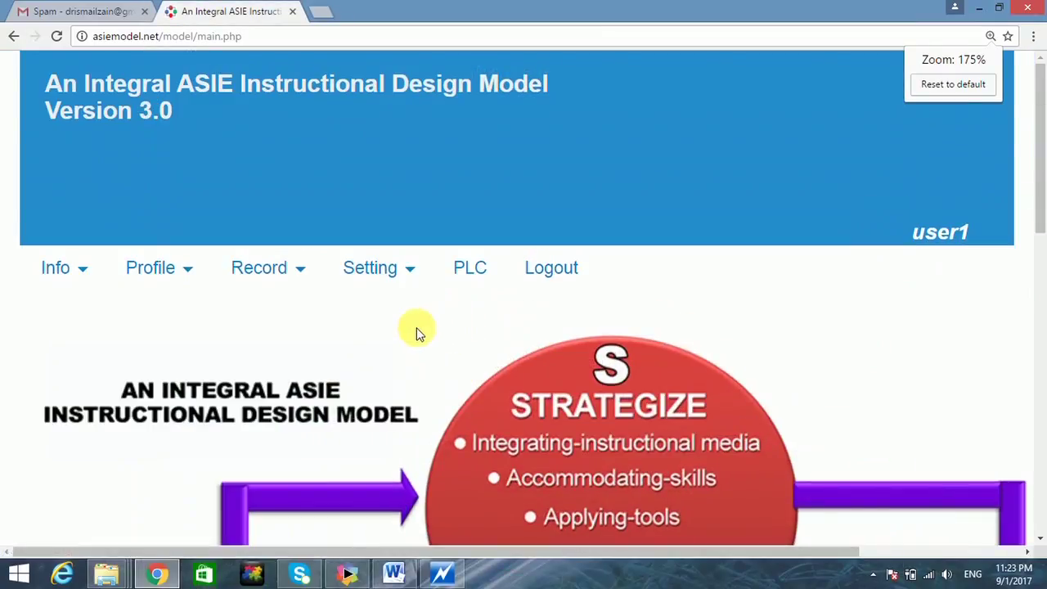
{"action": "left_click", "coordinate": [303, 275]}
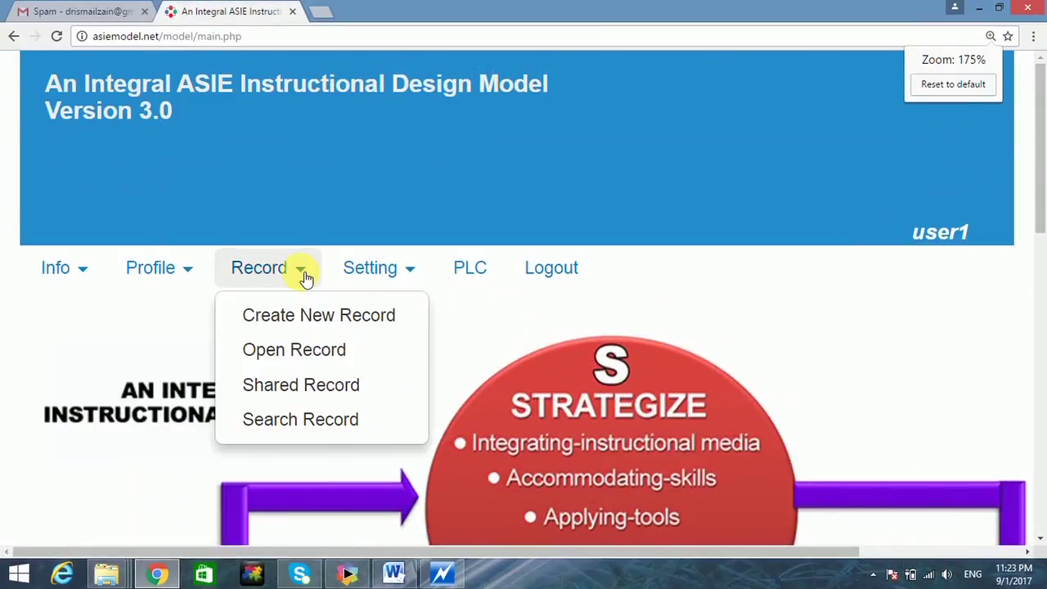
{"action": "left_click", "coordinate": [300, 386]}
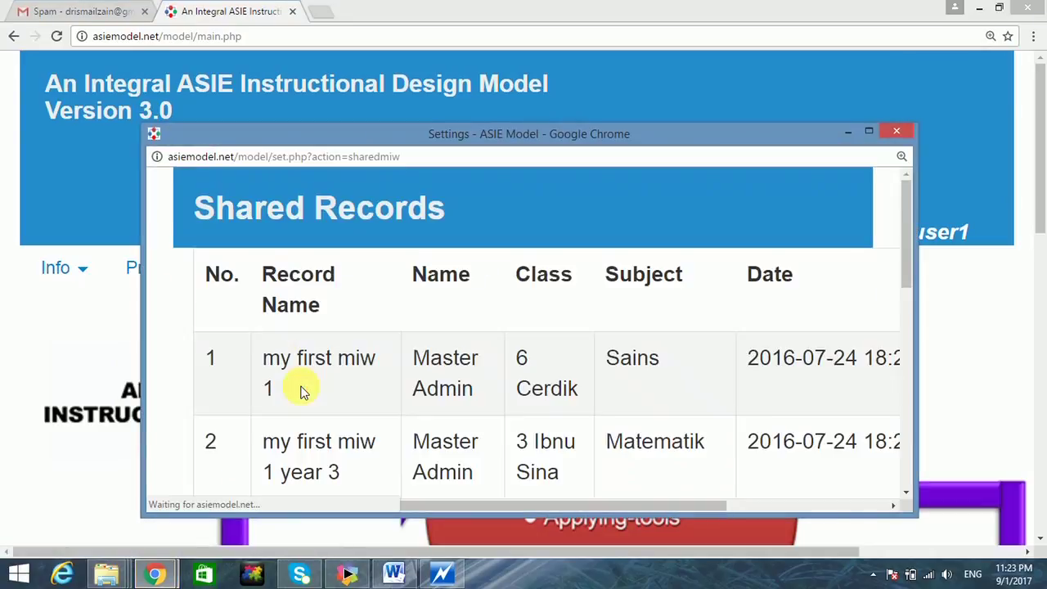
{"action": "left_click_drag", "start_coordinate": [368, 504], "coordinate": [677, 518]}
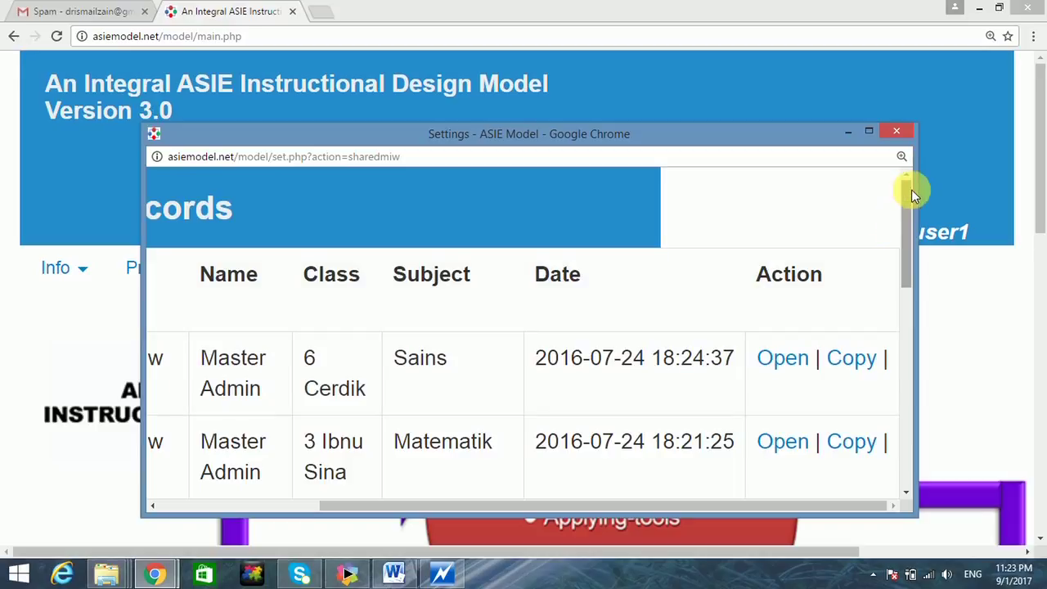
{"action": "left_click", "coordinate": [900, 134]}
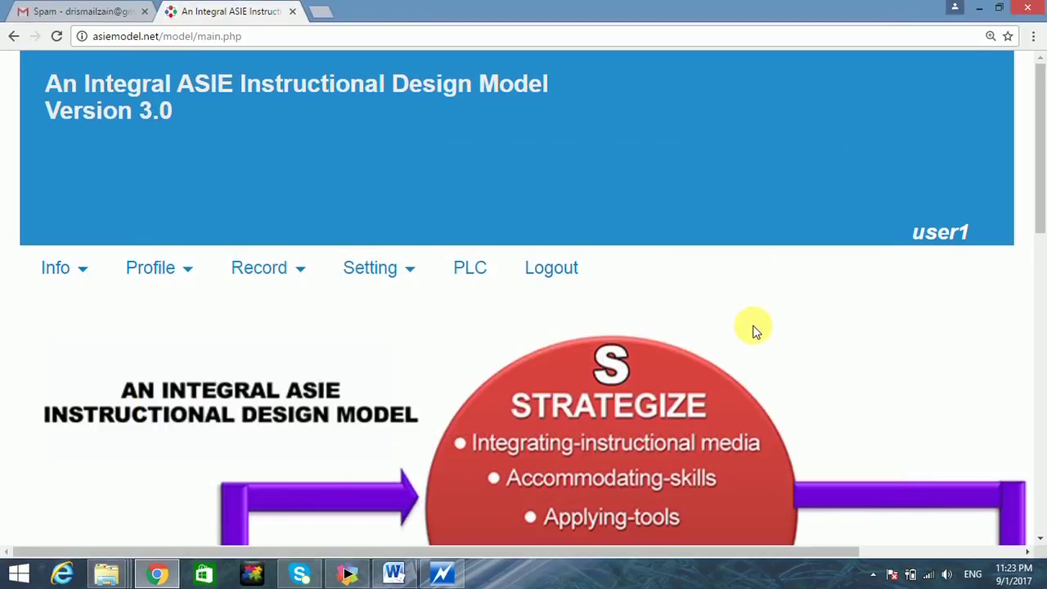
{"action": "key", "text": "ctrl+minus"}
{"action": "key", "text": "ctrl+minus"}
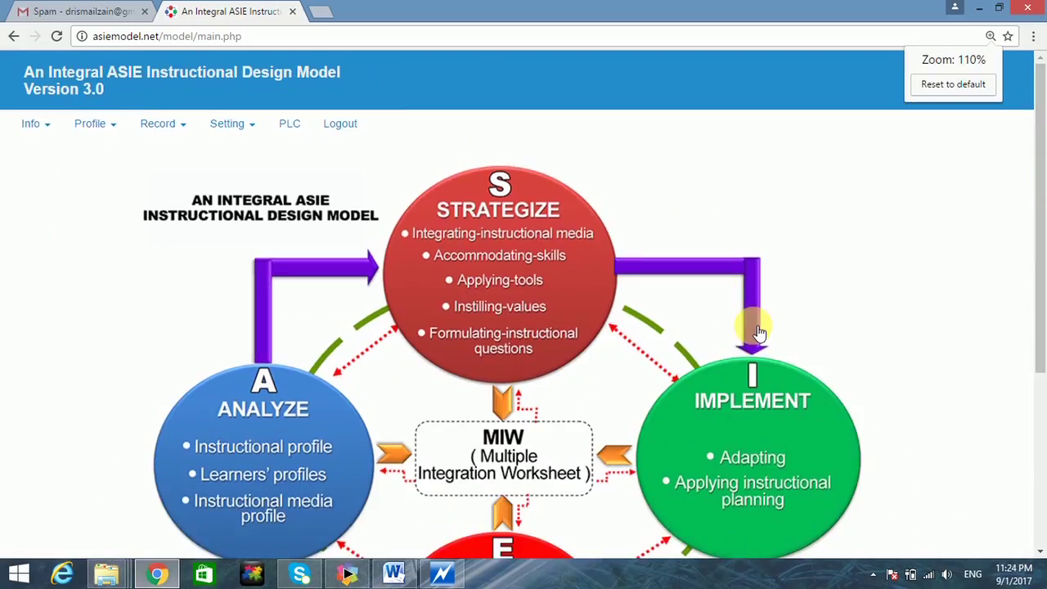
{"action": "key", "text": "ctrl+minus"}
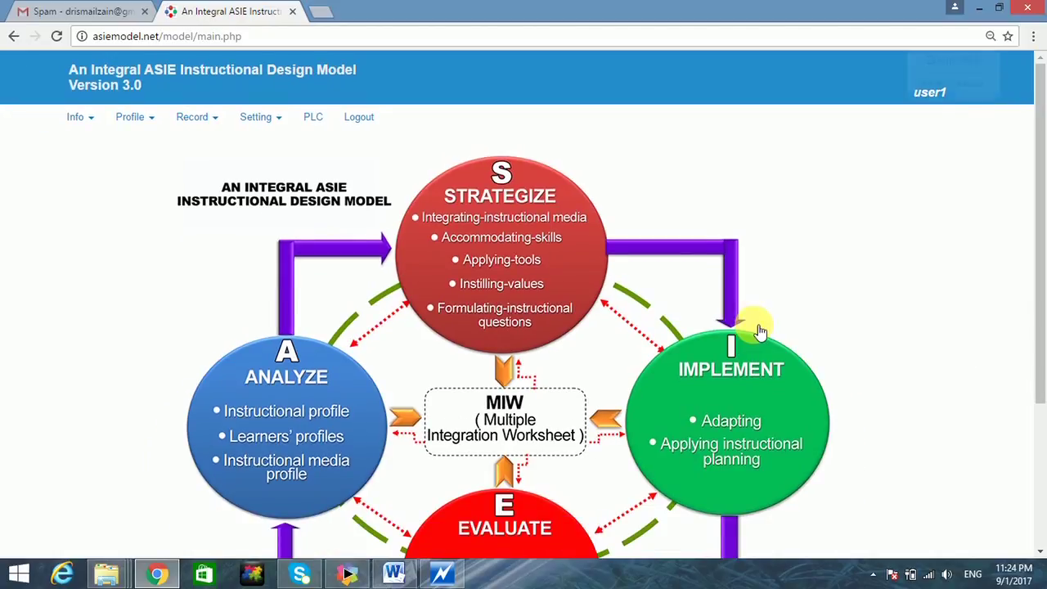
{"action": "key", "text": "ctrl+minus"}
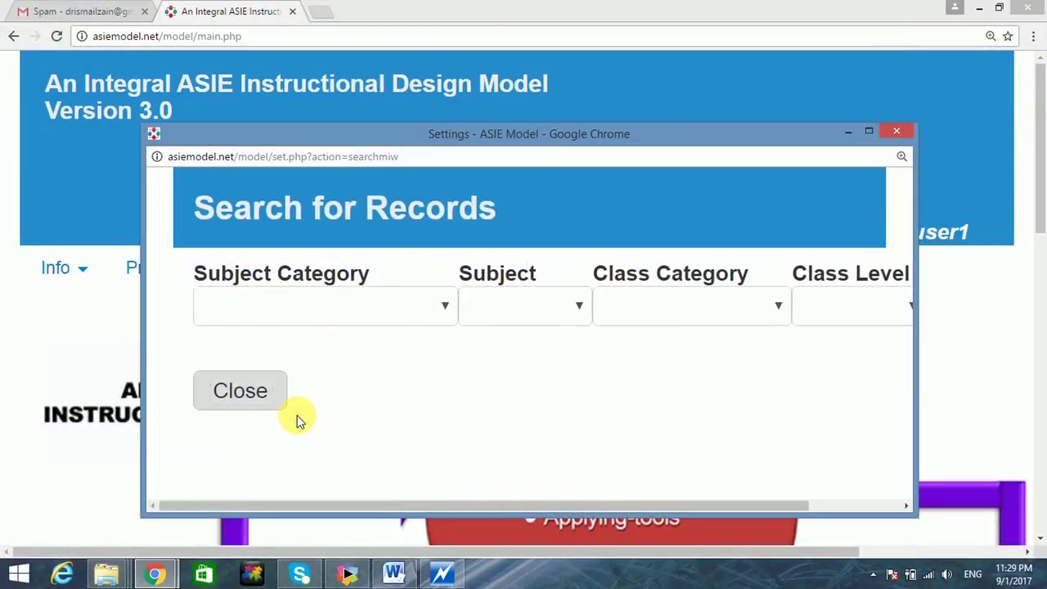
{"action": "left_click", "coordinate": [446, 309]}
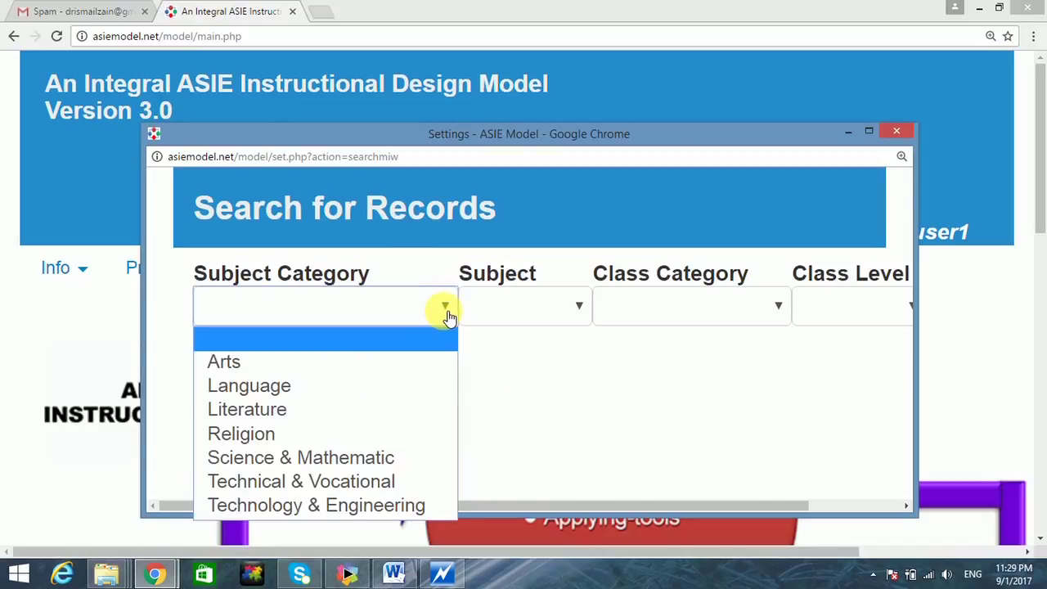
{"action": "left_click", "coordinate": [320, 459]}
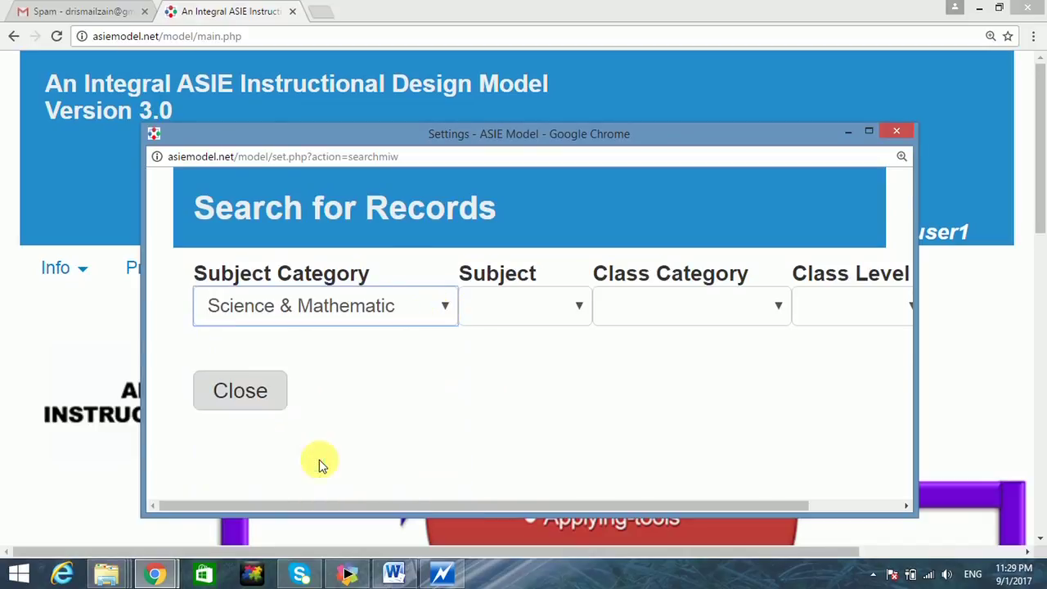
{"action": "left_click", "coordinate": [687, 307]}
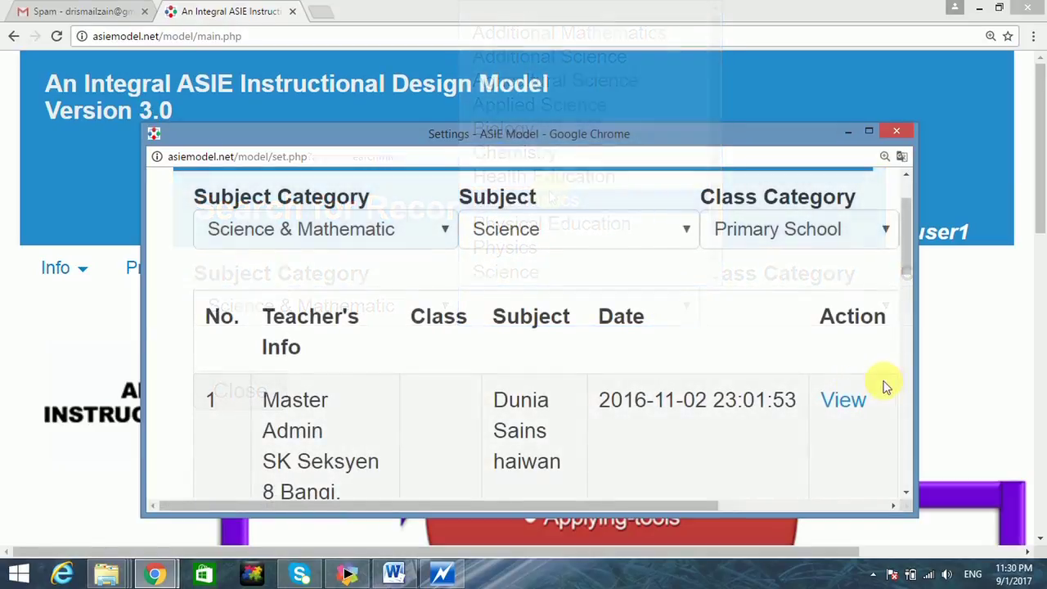
{"action": "scroll", "coordinate": [865, 385], "scroll_direction": "down", "scroll_amount": 1}
{"action": "key", "text": "ctrl+minus"}
{"action": "key", "text": "ctrl+minus"}
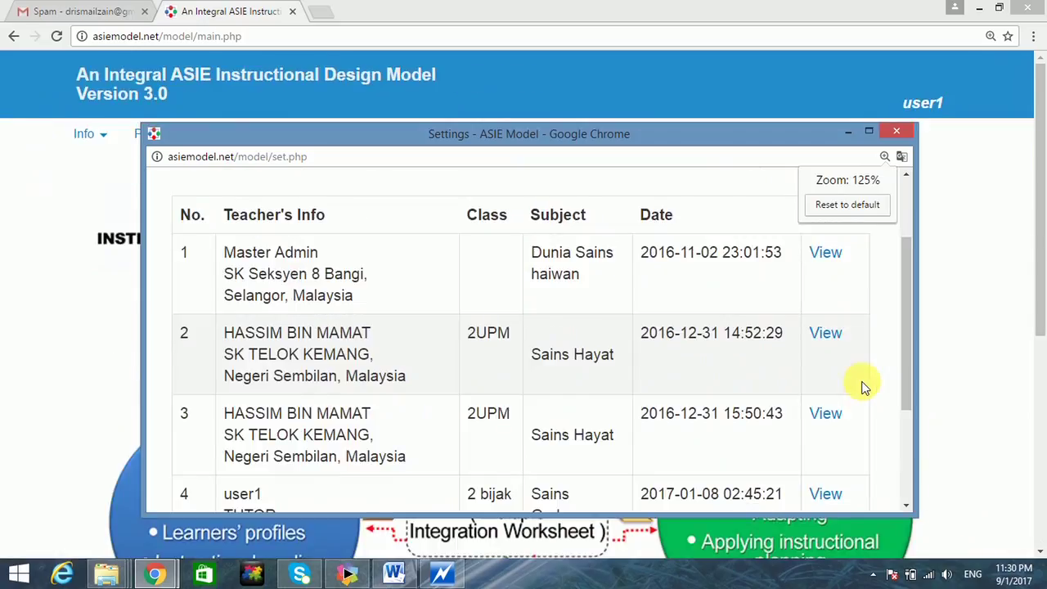
{"action": "left_click", "coordinate": [897, 132]}
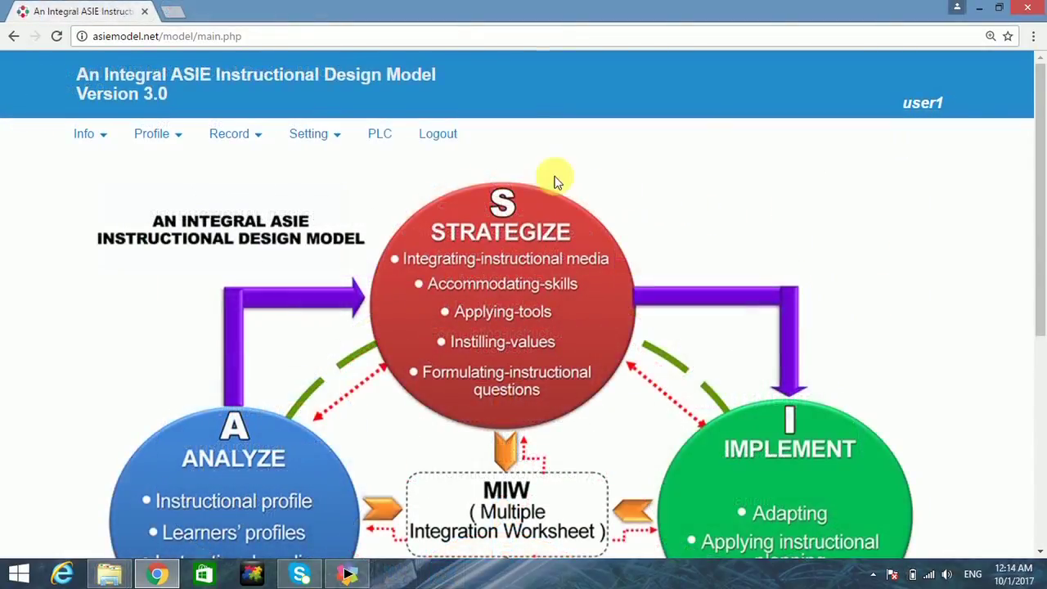
Step: Open the Instructional Profile settings, scroll through them and close the window
{"action": "left_click", "coordinate": [331, 139]}
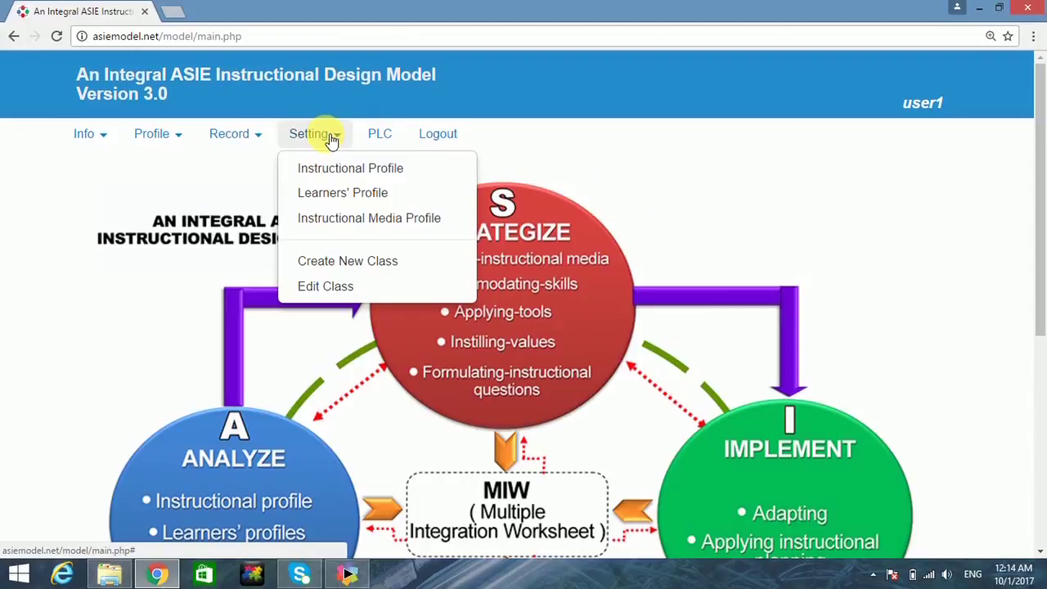
{"action": "left_click", "coordinate": [336, 166]}
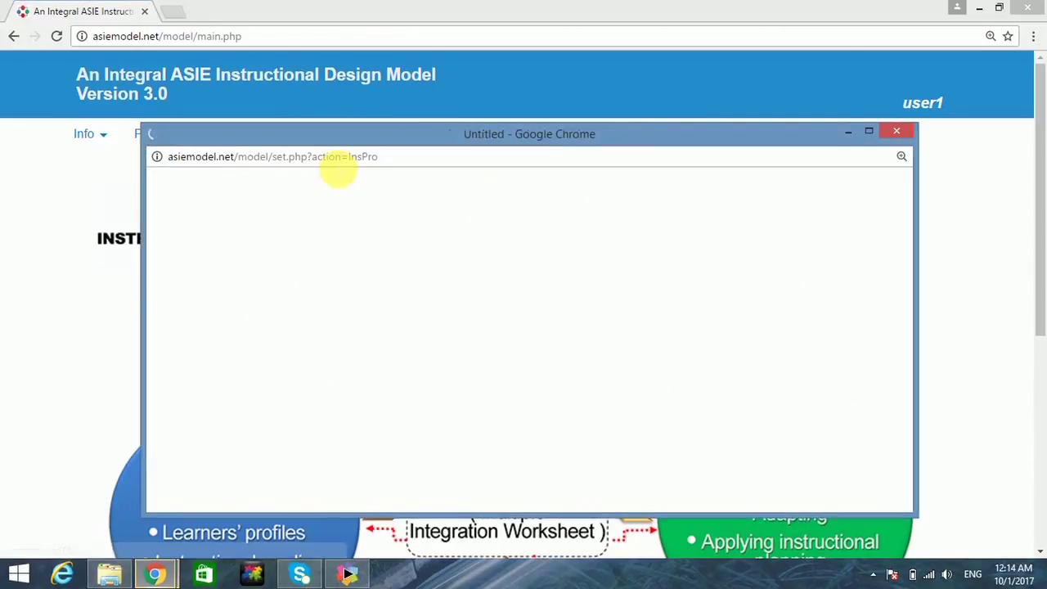
{"action": "left_click_drag", "start_coordinate": [909, 219], "coordinate": [908, 184]}
{"action": "left_click", "coordinate": [901, 133]}
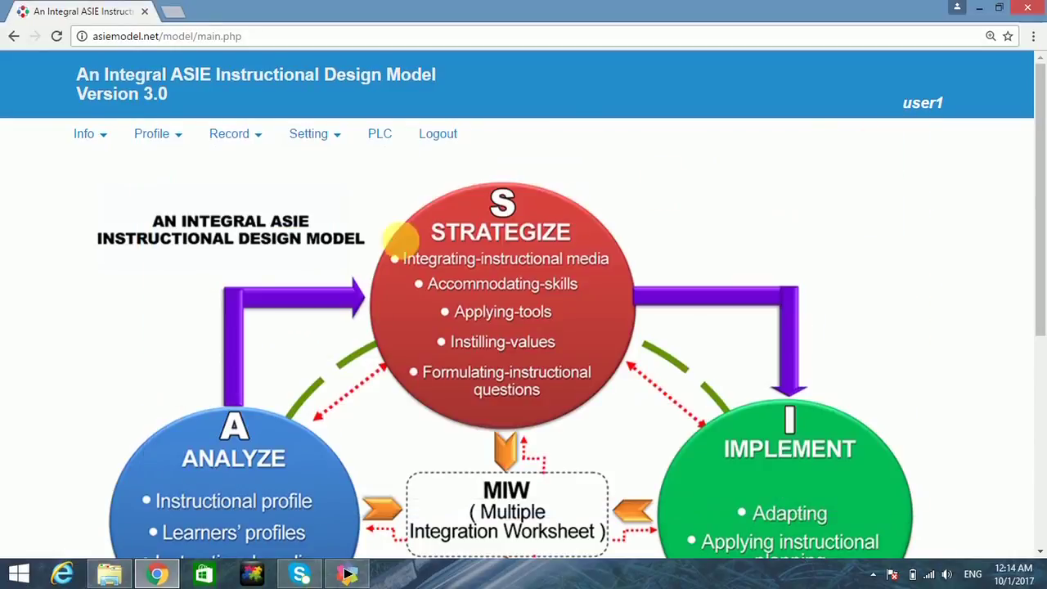
Step: Review the Learning Styles settings and close that window
{"action": "left_click", "coordinate": [297, 136]}
{"action": "mouse_move", "coordinate": [322, 197]}
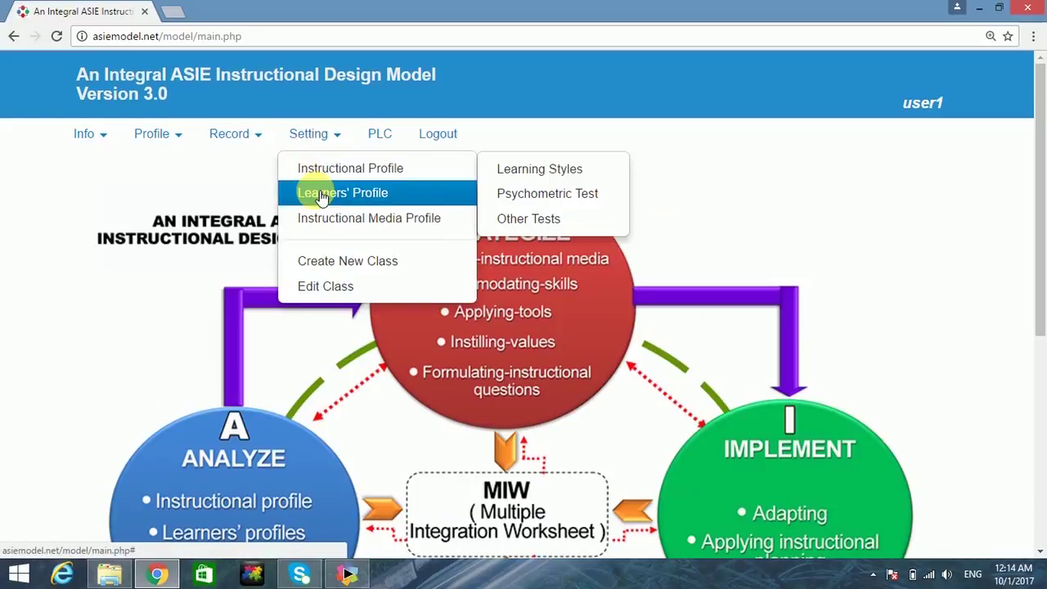
{"action": "left_click", "coordinate": [513, 182]}
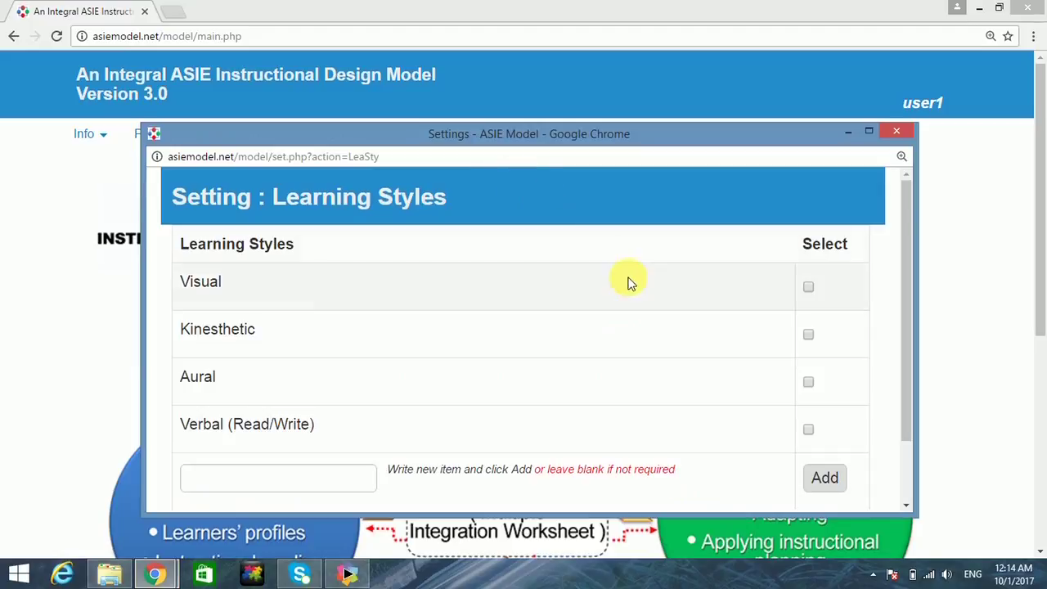
{"action": "scroll", "coordinate": [630, 284], "scroll_direction": "down", "scroll_amount": 2}
{"action": "scroll", "coordinate": [630, 284], "scroll_direction": "up", "scroll_amount": 2}
{"action": "left_click", "coordinate": [894, 133]}
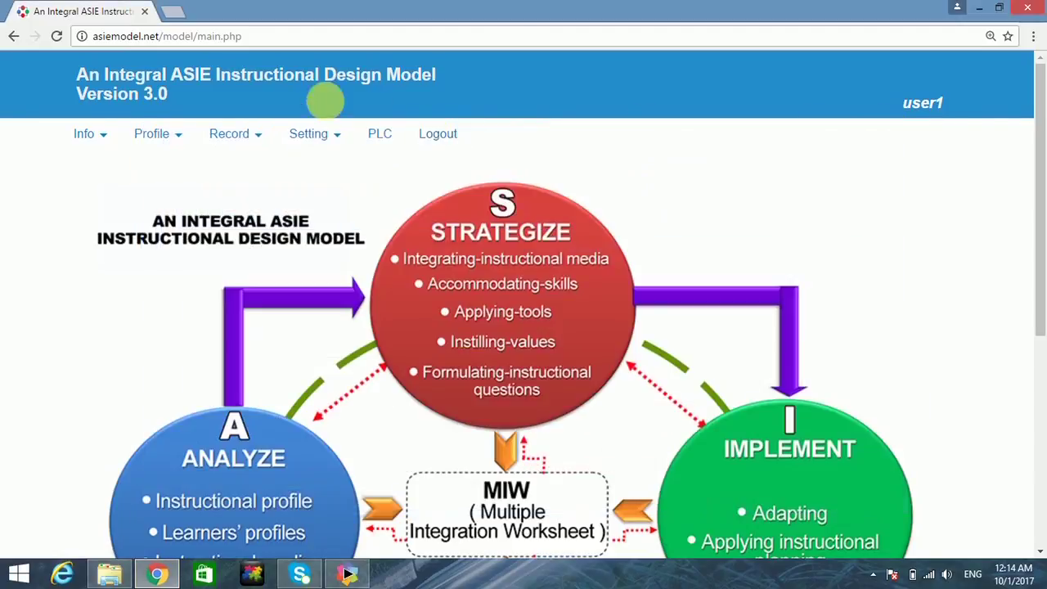
Step: Open the Learners' Profile Psychometric Test settings, then close the window
{"action": "left_click", "coordinate": [340, 135]}
{"action": "mouse_move", "coordinate": [354, 190]}
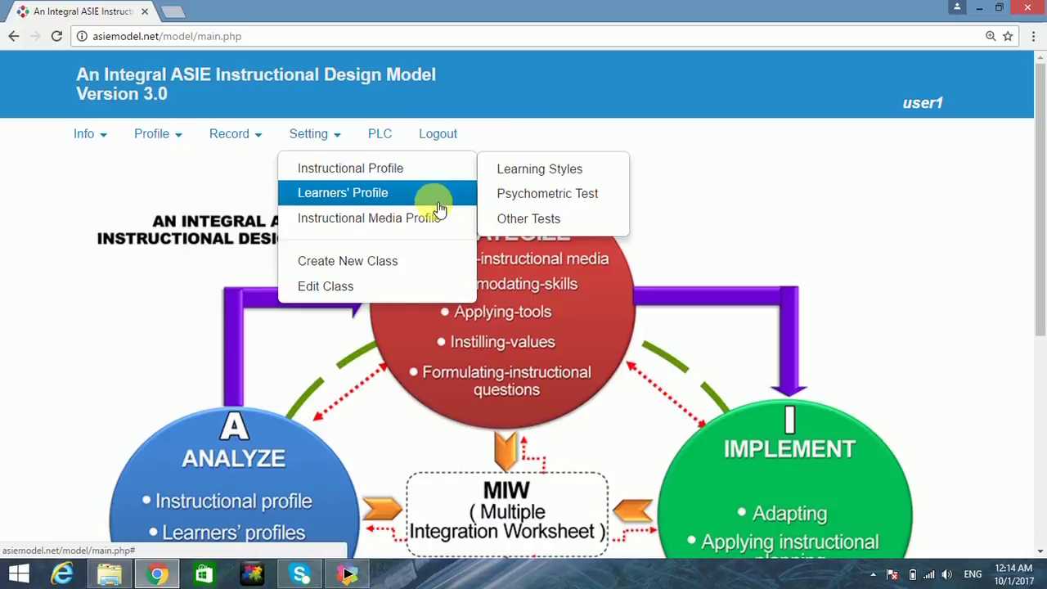
{"action": "left_click", "coordinate": [501, 194]}
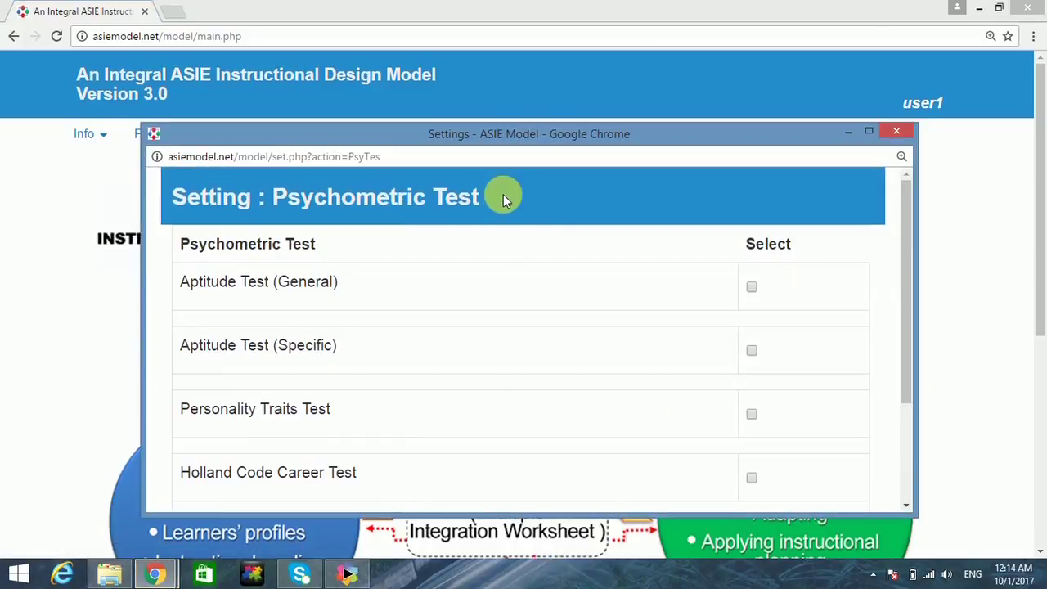
{"action": "left_click", "coordinate": [895, 133]}
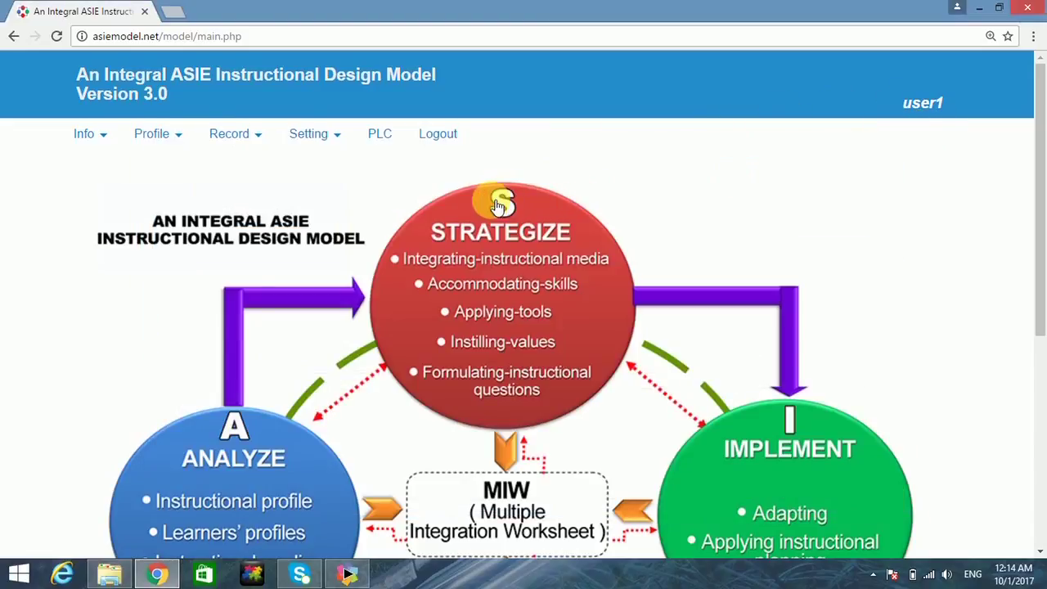
Step: Open the Learners' Profile Other Tests settings
{"action": "left_click", "coordinate": [311, 134]}
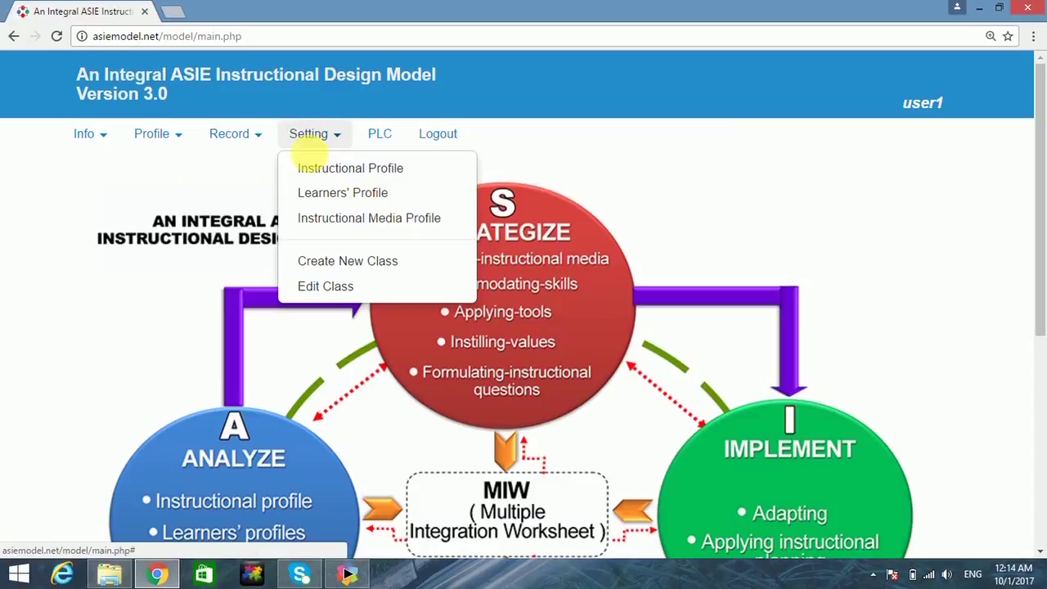
{"action": "mouse_move", "coordinate": [329, 221]}
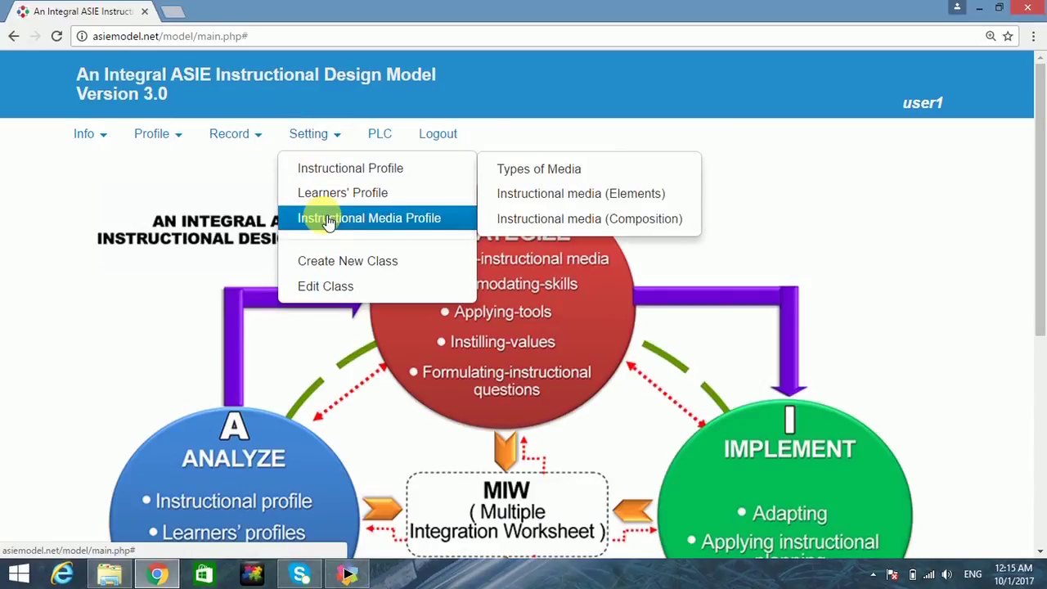
{"action": "mouse_move", "coordinate": [507, 191]}
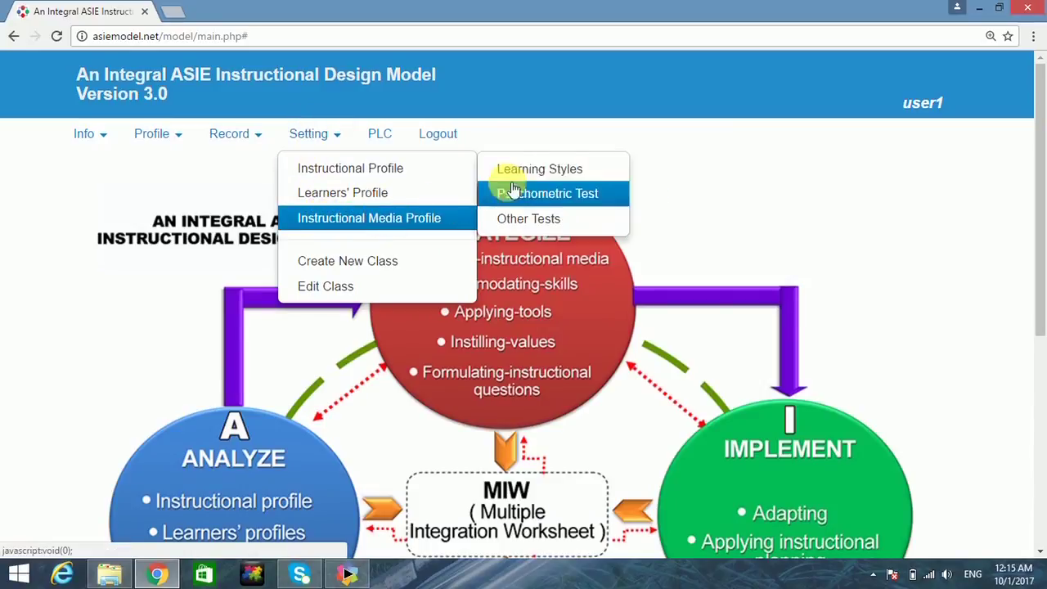
{"action": "left_click", "coordinate": [532, 217]}
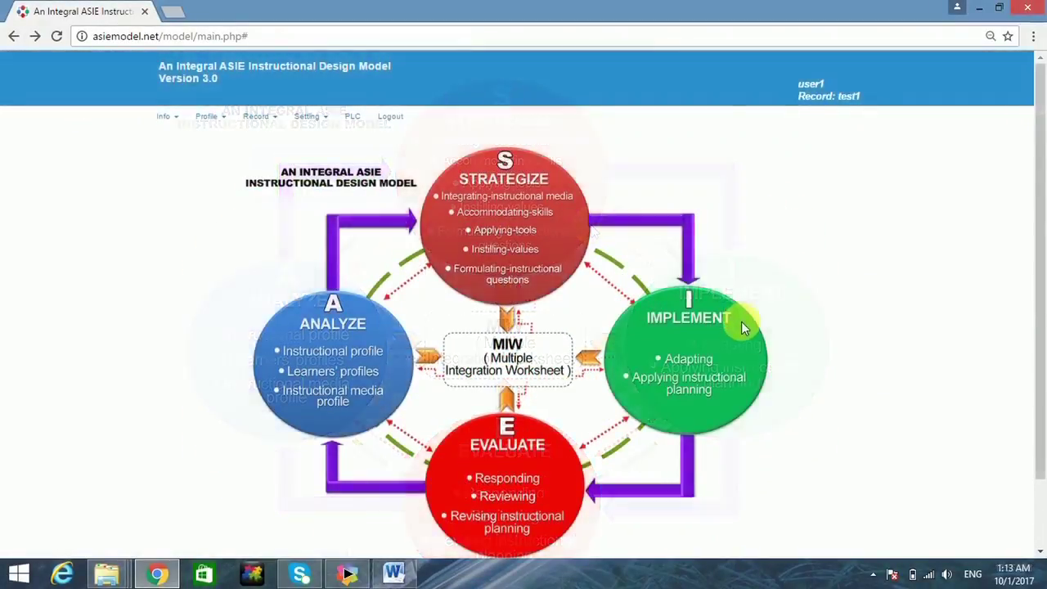
Step: Zoom to 125%, scroll to the Analyze phase and open test1's Instructional profile
{"action": "key", "text": "ctrl+plus"}
{"action": "key", "text": "ctrl+plus"}
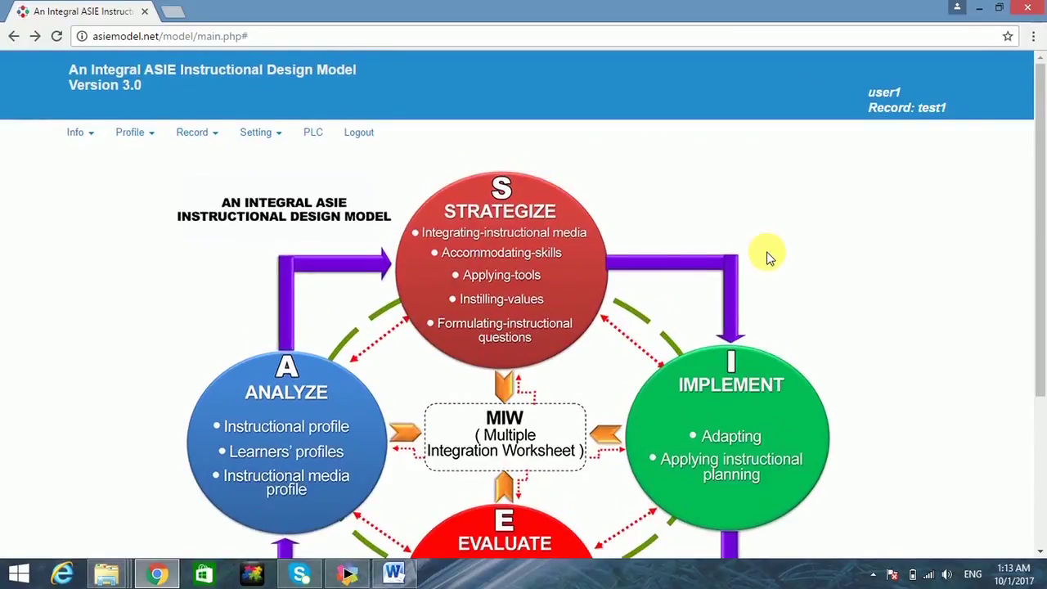
{"action": "scroll", "coordinate": [766, 256], "scroll_direction": "down", "scroll_amount": 2}
{"action": "scroll", "coordinate": [767, 251], "scroll_direction": "down", "scroll_amount": 1}
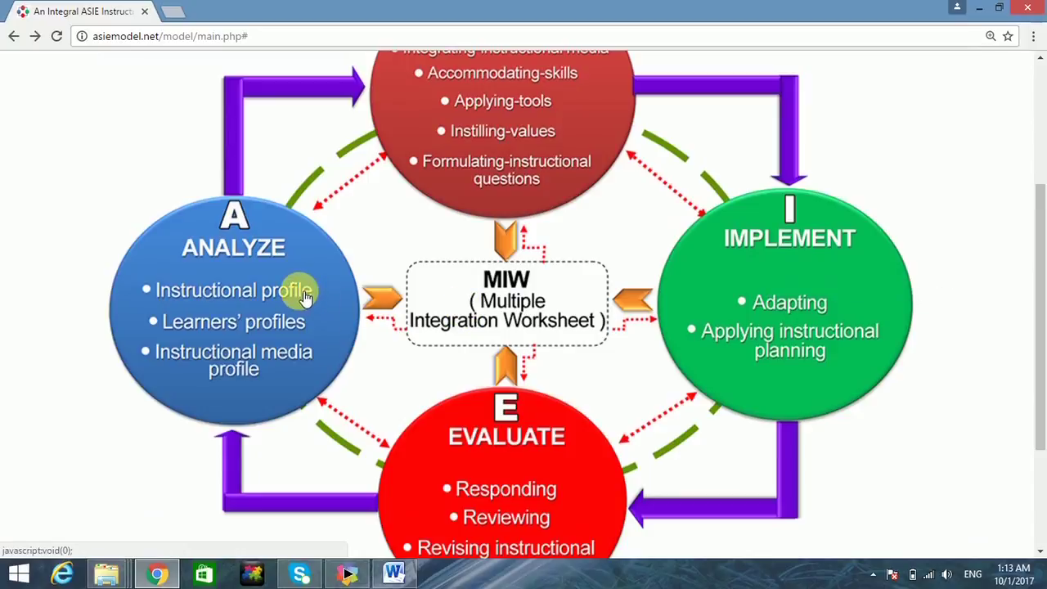
{"action": "mouse_move", "coordinate": [306, 297]}
{"action": "mouse_move", "coordinate": [277, 254]}
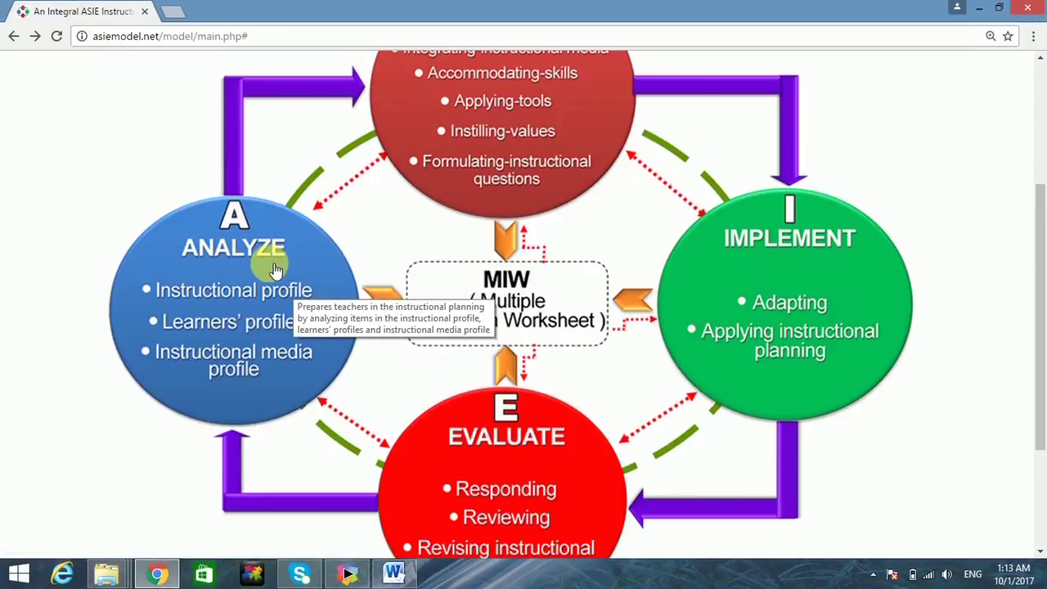
{"action": "mouse_move", "coordinate": [267, 291]}
{"action": "mouse_move", "coordinate": [257, 319]}
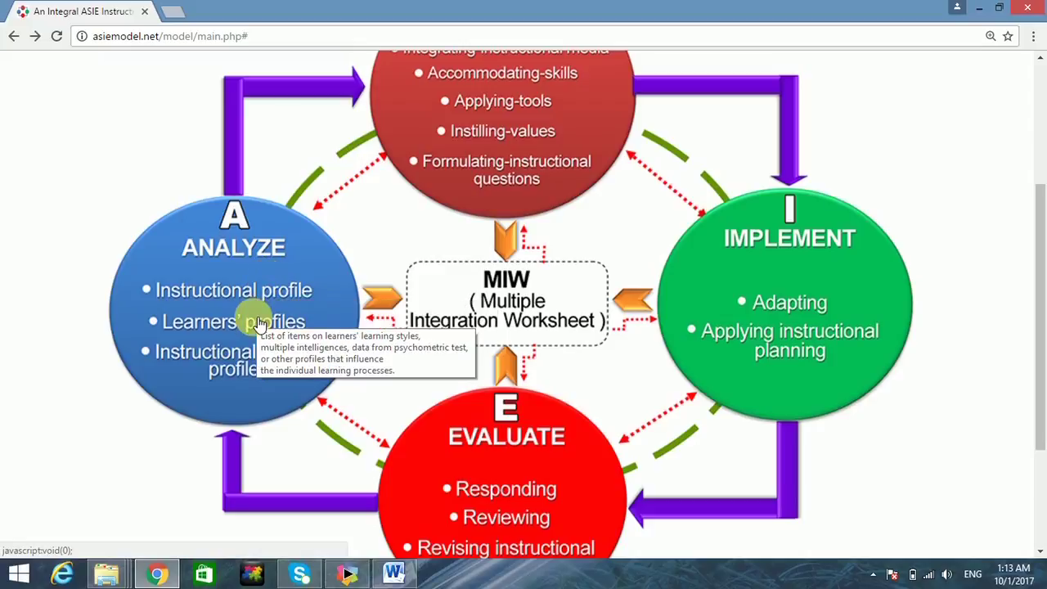
{"action": "mouse_move", "coordinate": [252, 350]}
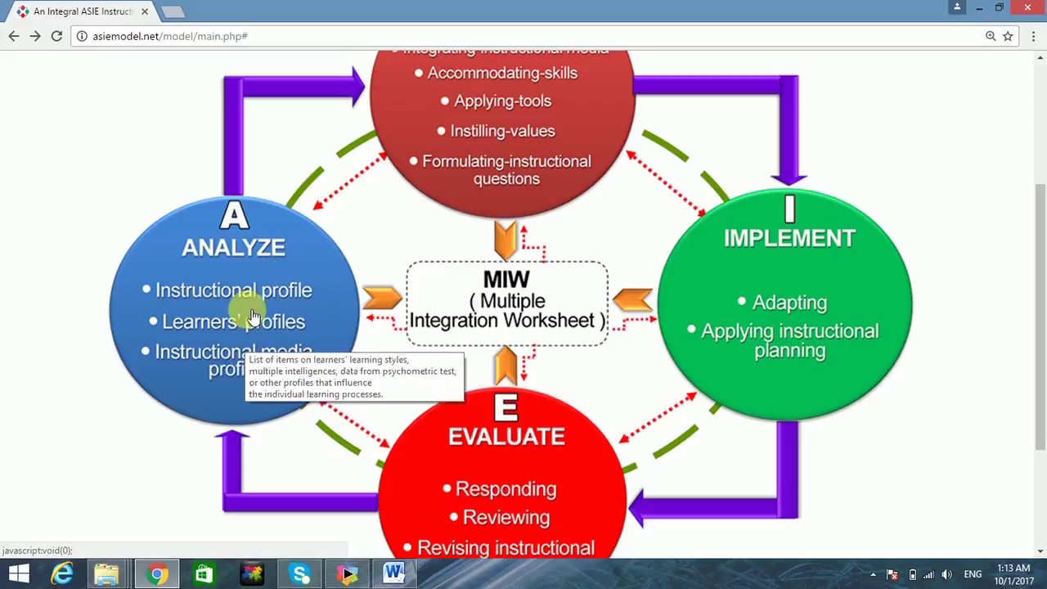
{"action": "left_click", "coordinate": [281, 293]}
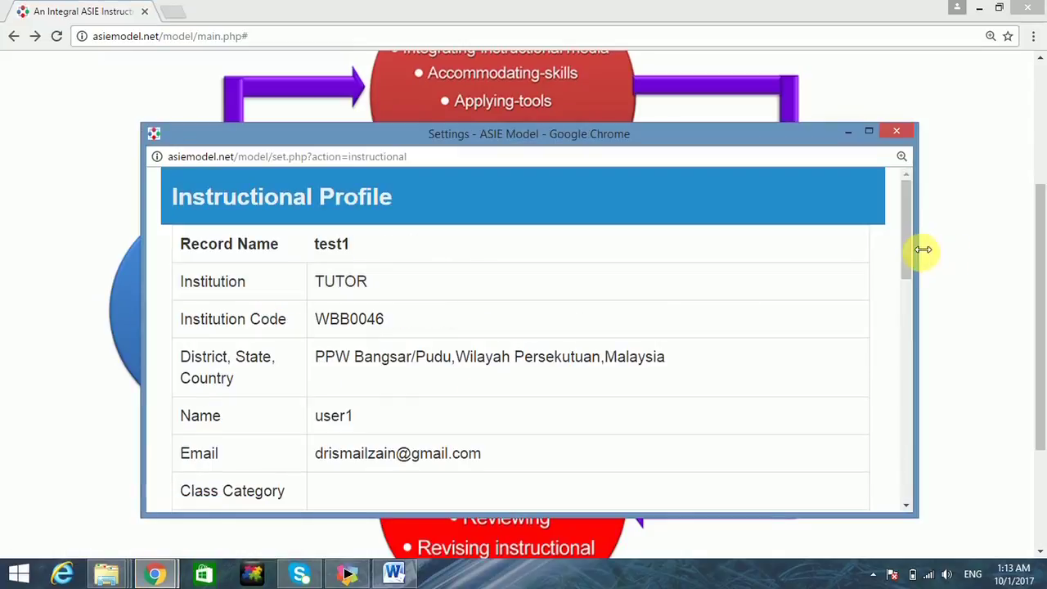
Step: Scroll through test1's Instructional Profile form, then switch to Learners' profiles in the Analyze circle
{"action": "left_click_drag", "start_coordinate": [906, 258], "coordinate": [913, 433]}
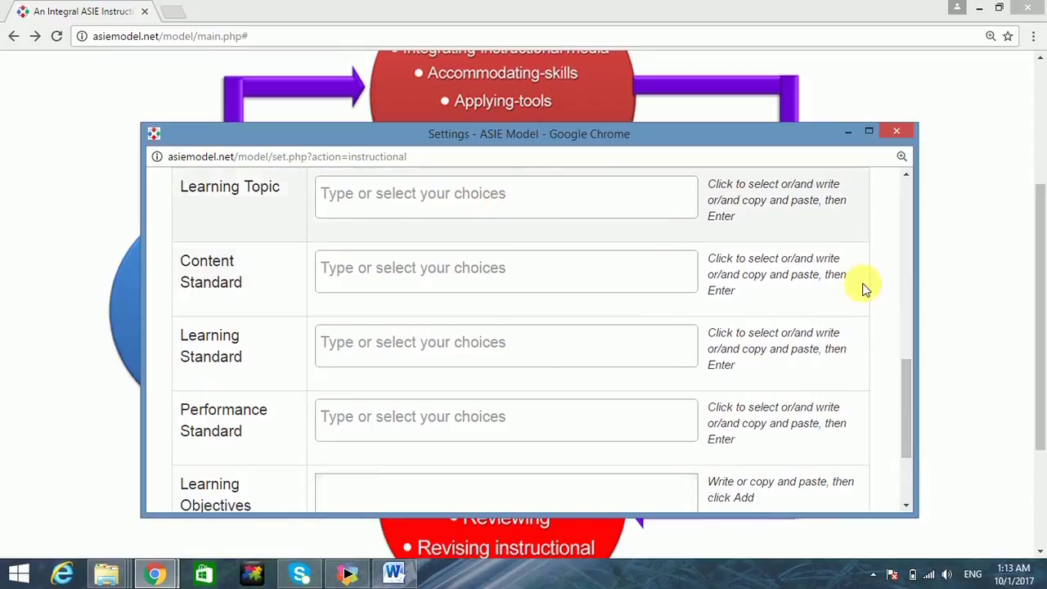
{"action": "left_click_drag", "start_coordinate": [906, 385], "coordinate": [909, 416]}
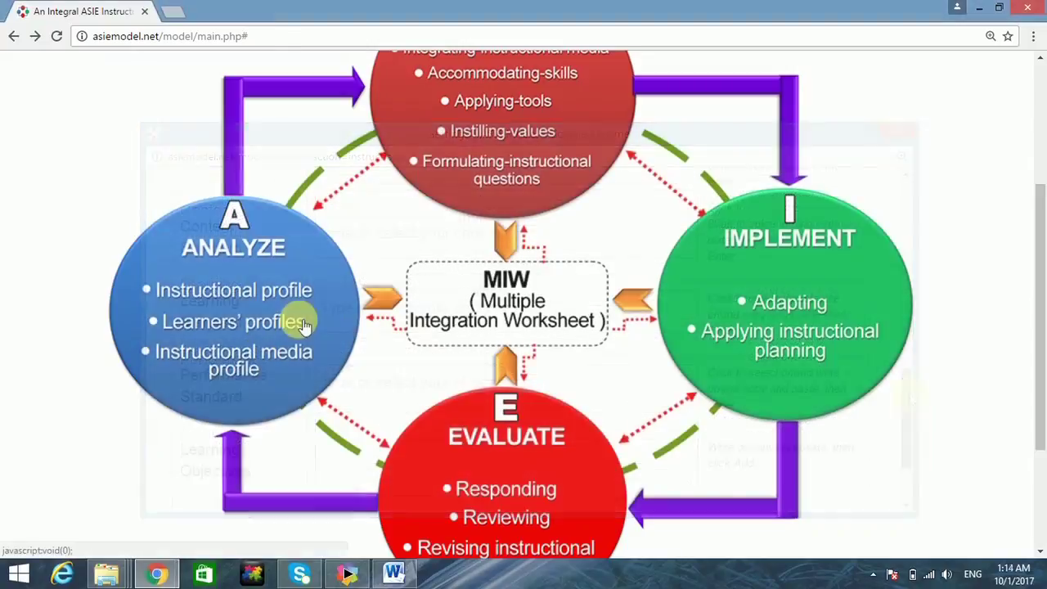
{"action": "left_click", "coordinate": [299, 322]}
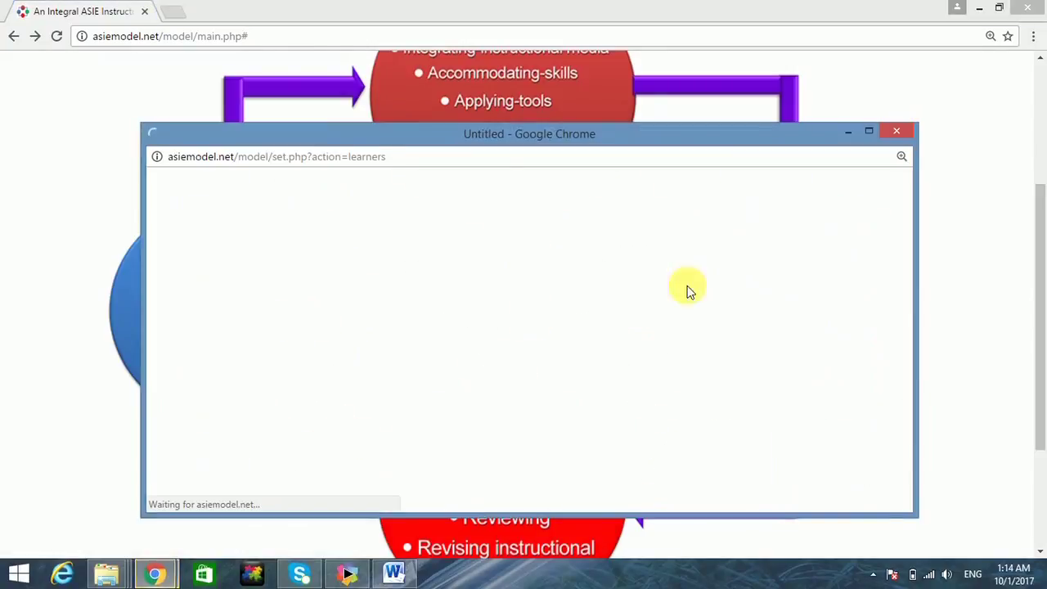
Step: Scroll and close the Learners' Profile popup, then open Instructional media profile for test1
{"action": "left_click_drag", "start_coordinate": [893, 189], "coordinate": [897, 301]}
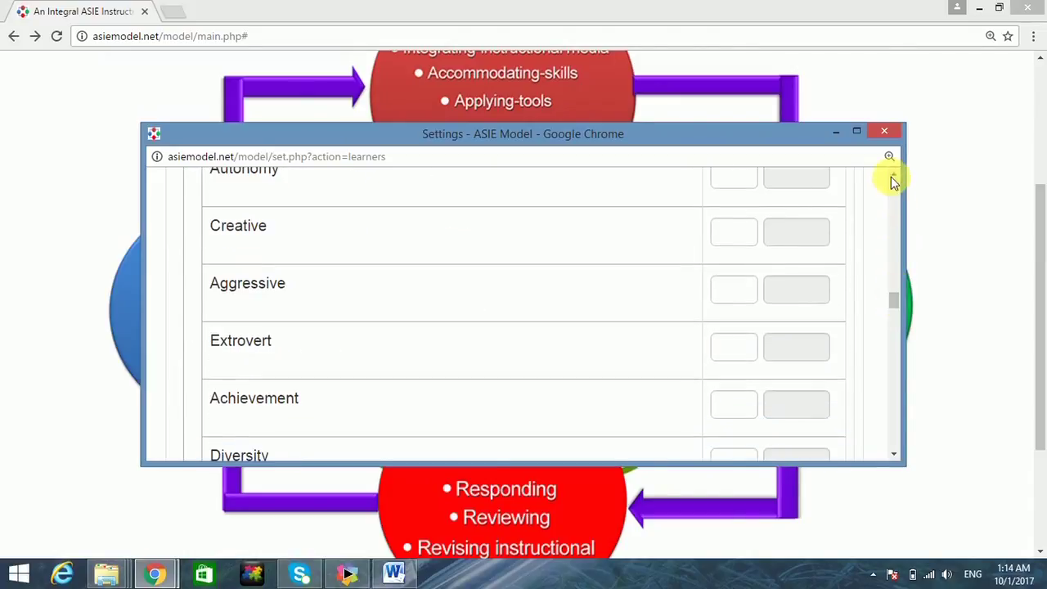
{"action": "left_click", "coordinate": [884, 132]}
{"action": "left_click", "coordinate": [246, 362]}
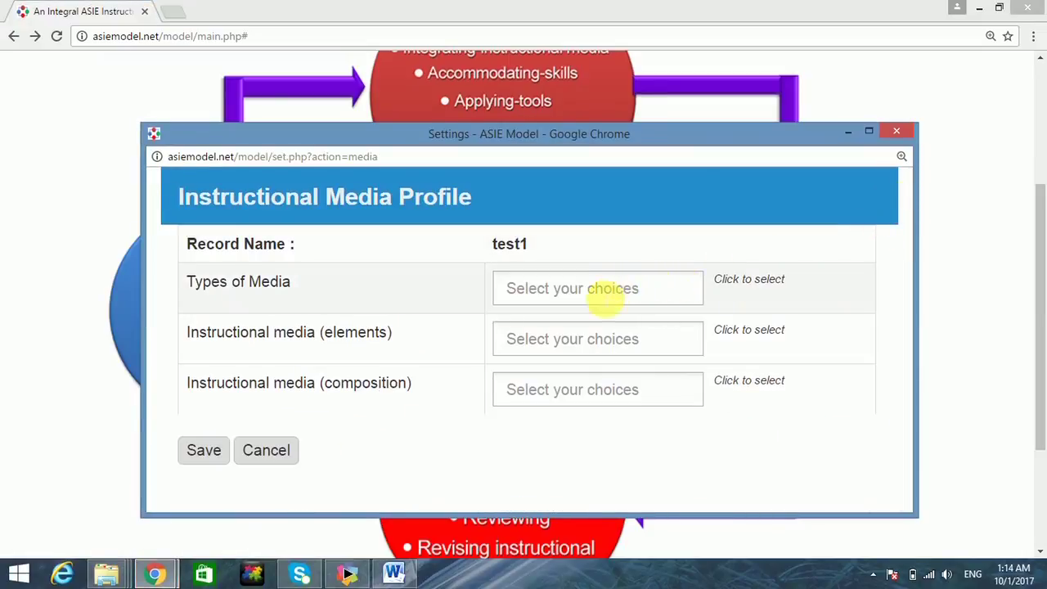
Step: Choose Audio for media type and elements and Place for composition, then close the form
{"action": "left_click", "coordinate": [605, 295]}
{"action": "left_click", "coordinate": [552, 341]}
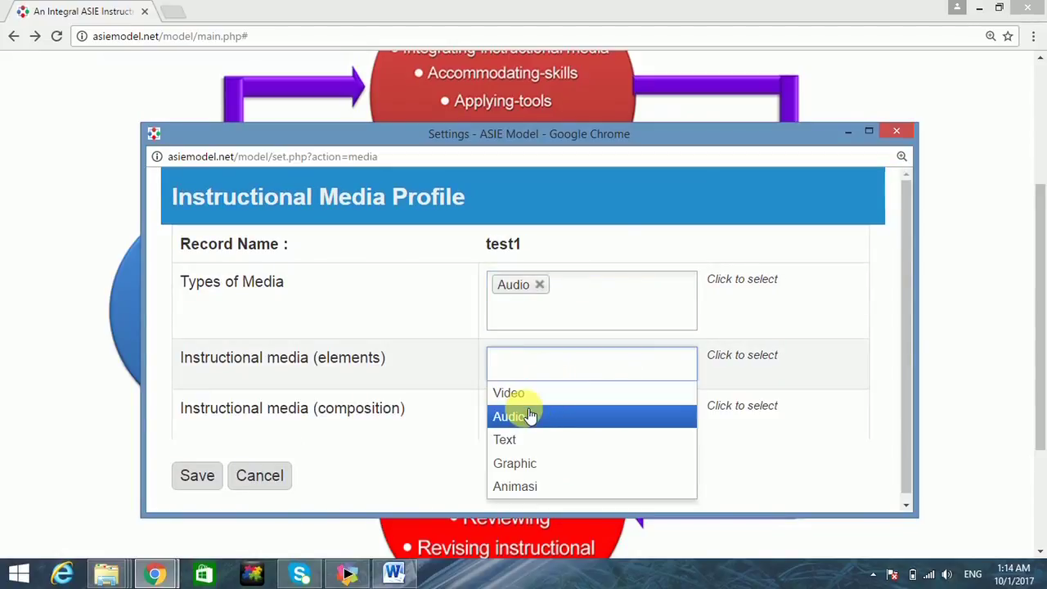
{"action": "left_click", "coordinate": [531, 416]}
{"action": "left_click", "coordinate": [530, 447]}
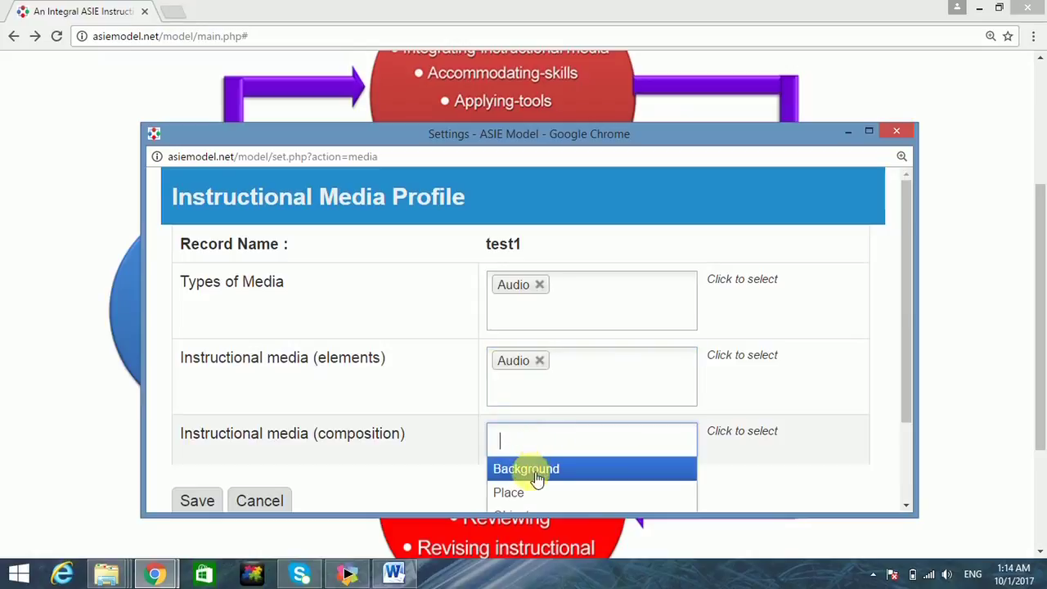
{"action": "left_click", "coordinate": [525, 494]}
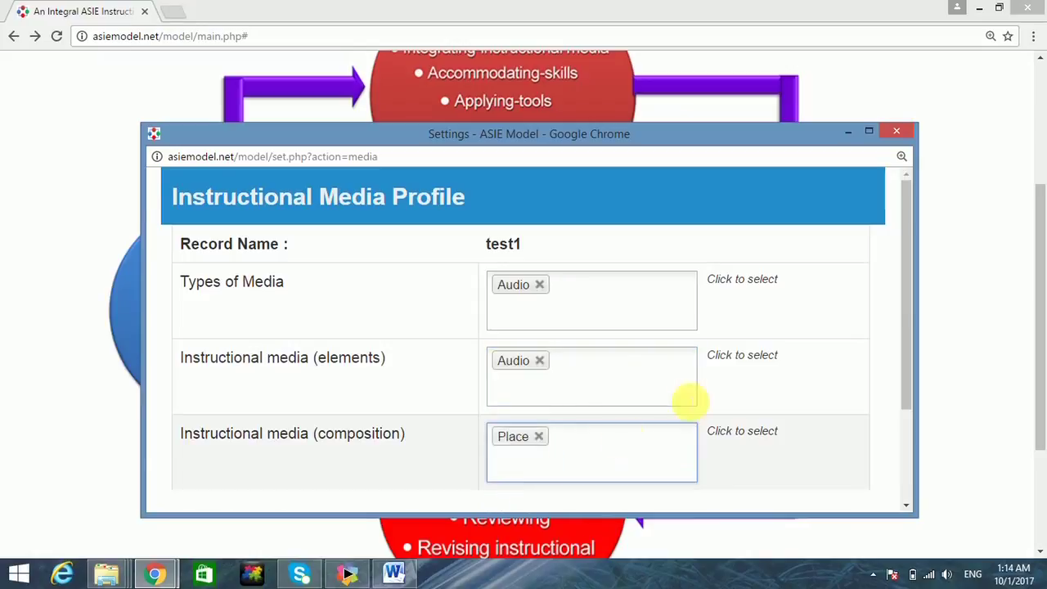
{"action": "left_click_drag", "start_coordinate": [903, 360], "coordinate": [903, 163]}
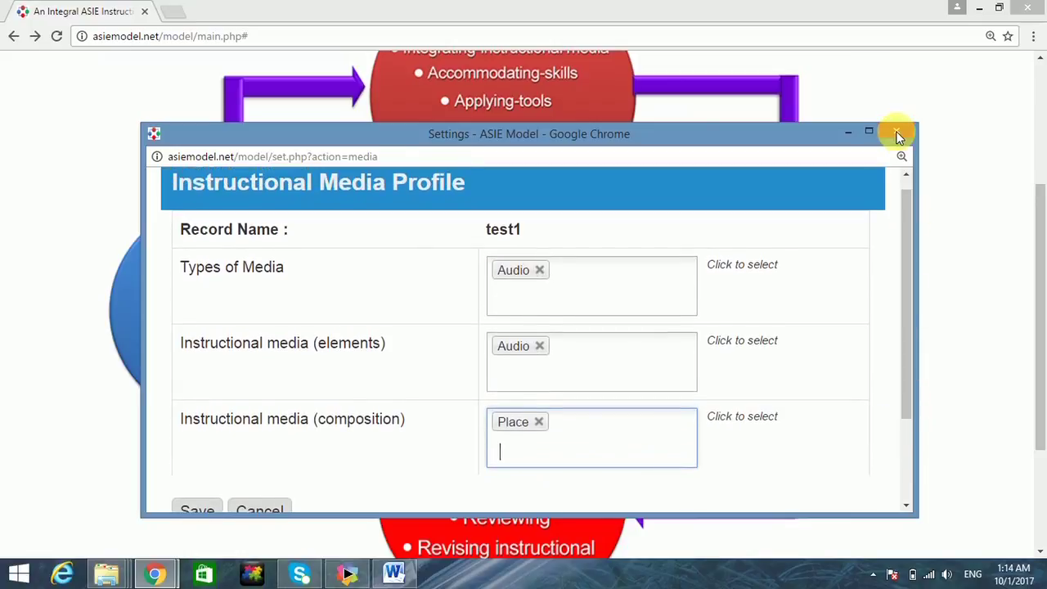
{"action": "left_click", "coordinate": [897, 132]}
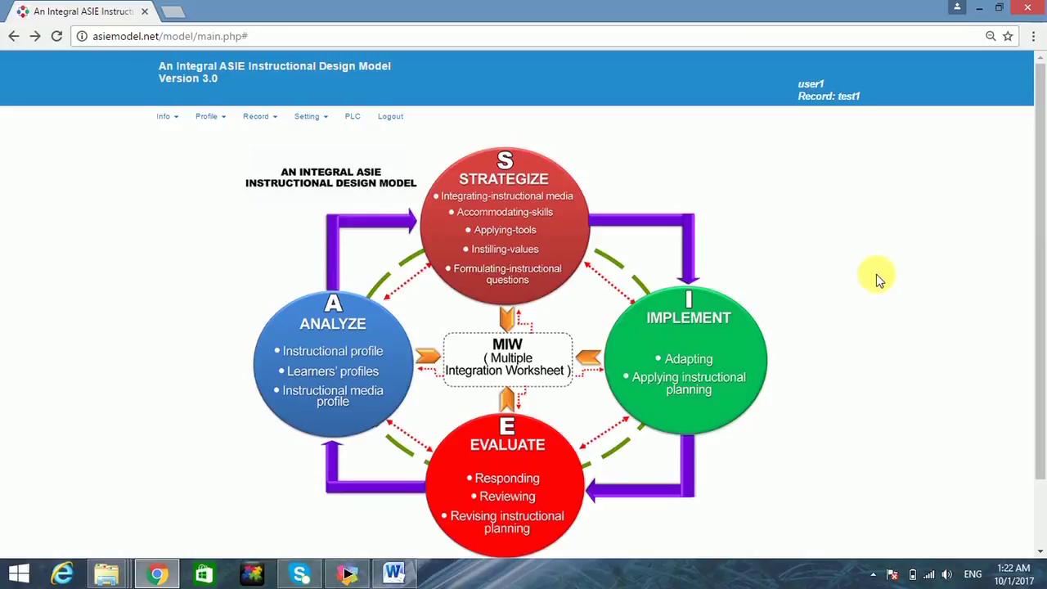
{"action": "key", "text": "ctrl+minus"}
{"action": "key", "text": "ctrl+plus"}
{"action": "key", "text": "ctrl+plus"}
{"action": "key", "text": "ctrl+plus"}
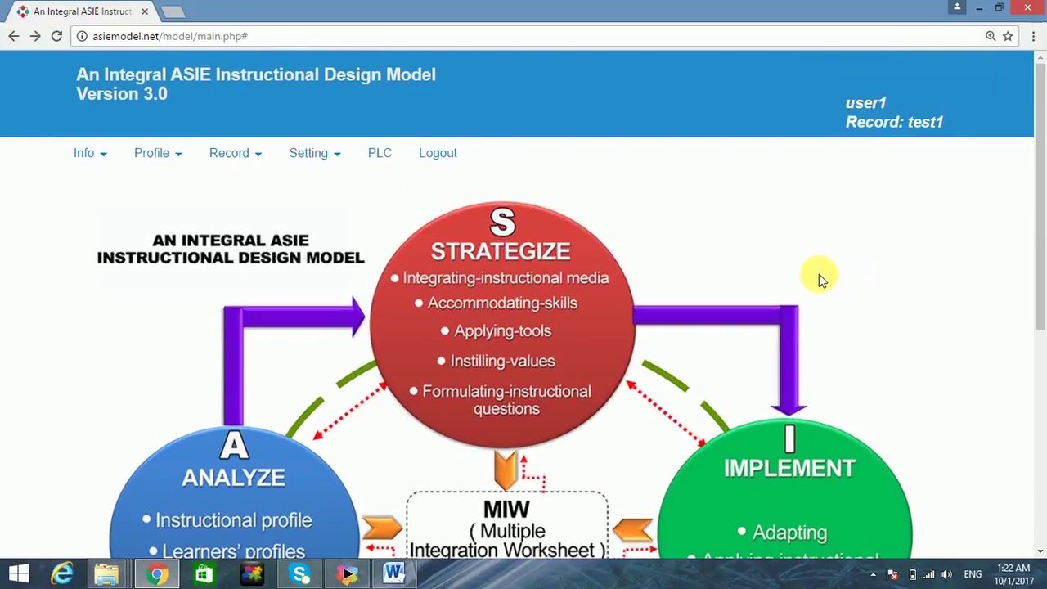
{"action": "mouse_move", "coordinate": [570, 262]}
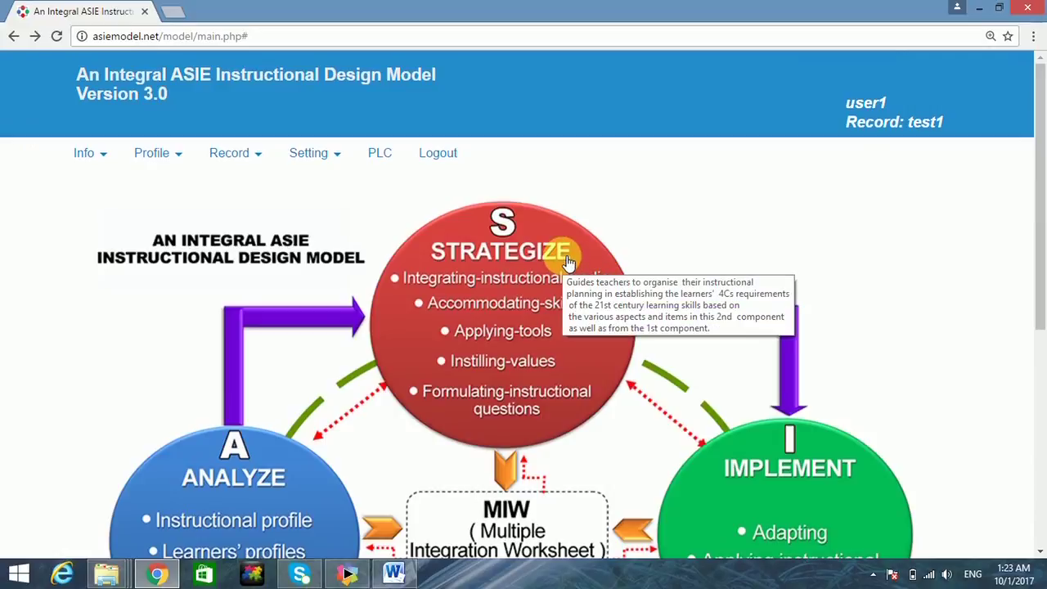
{"action": "mouse_move", "coordinate": [574, 288]}
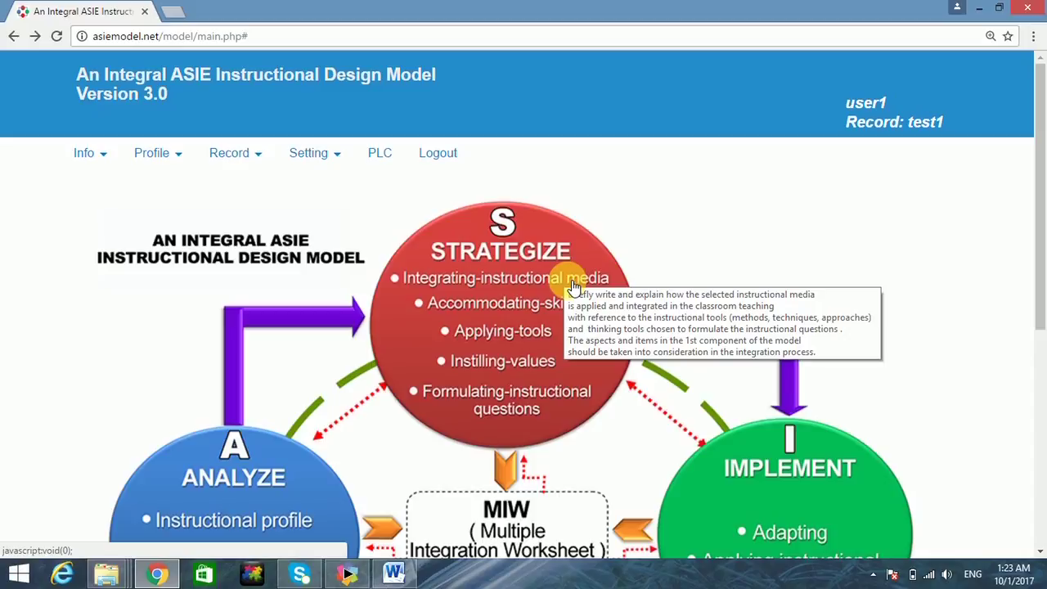
{"action": "mouse_move", "coordinate": [570, 311]}
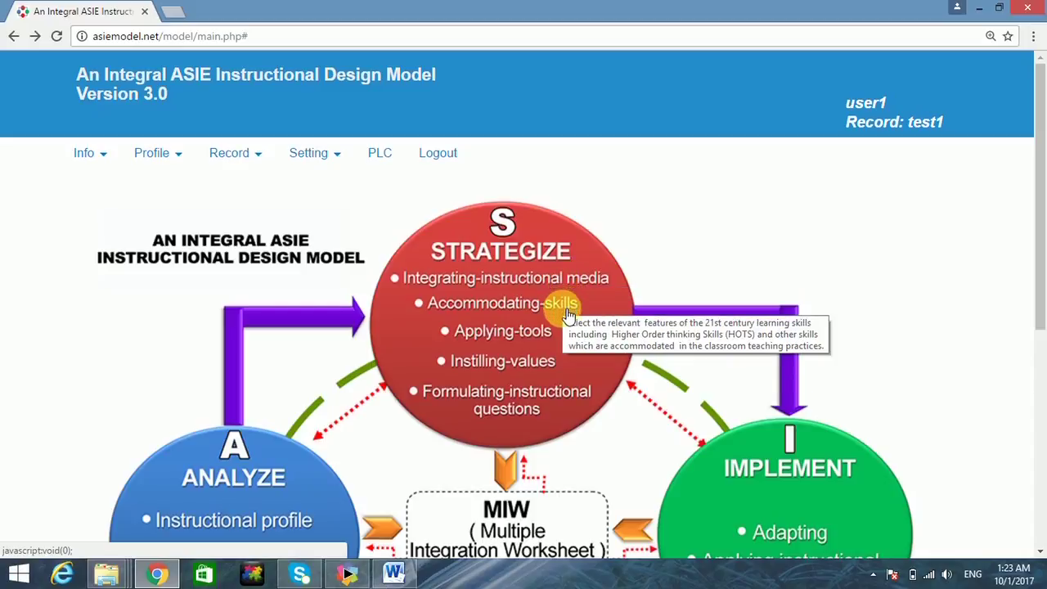
{"action": "mouse_move", "coordinate": [555, 339]}
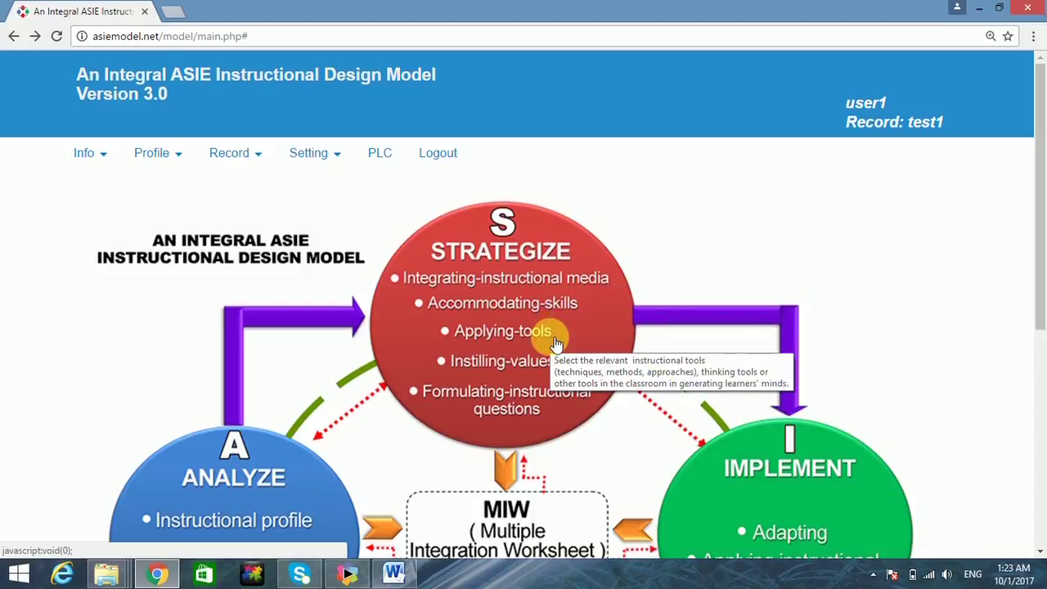
{"action": "mouse_move", "coordinate": [555, 363]}
{"action": "mouse_move", "coordinate": [550, 397]}
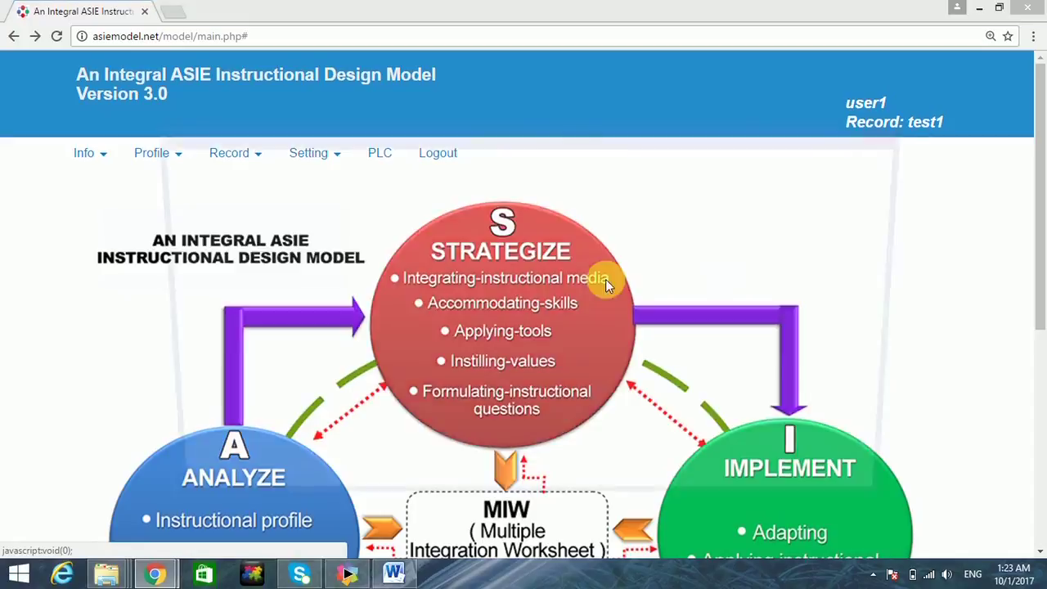
Step: Open Accommodating-skills for test1 and add the Financial, Economic, Business and Entrepreneurial Literacy theme
{"action": "left_click", "coordinate": [605, 279]}
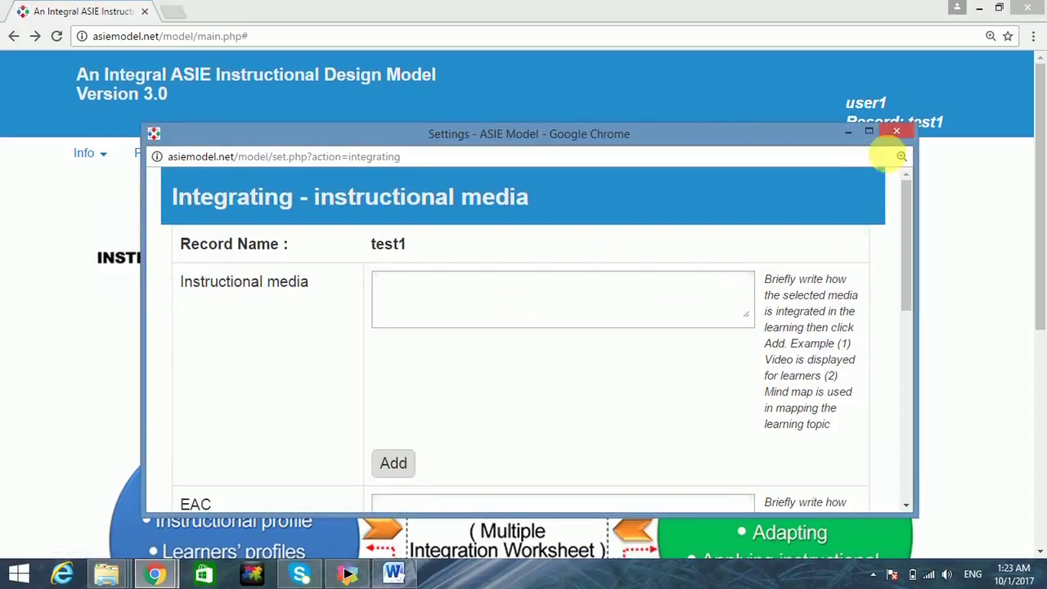
{"action": "left_click", "coordinate": [897, 131]}
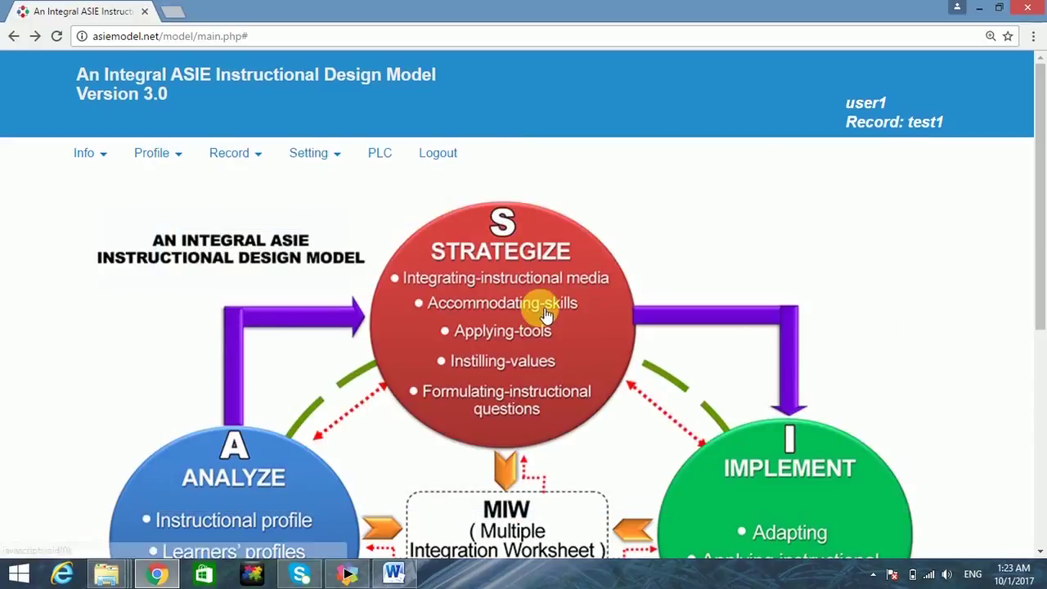
{"action": "left_click", "coordinate": [542, 307]}
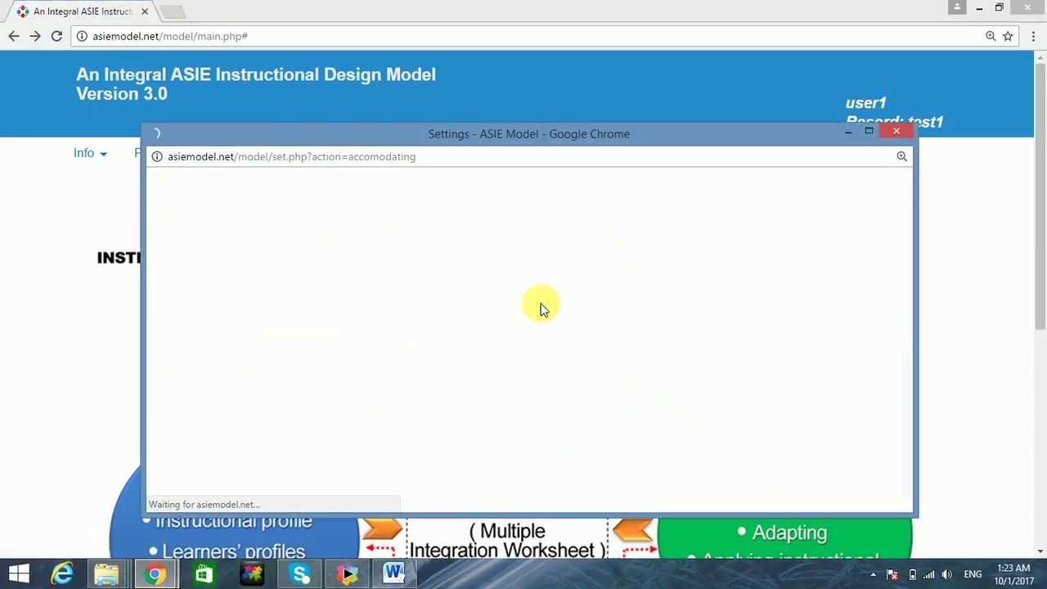
{"action": "left_click", "coordinate": [549, 331]}
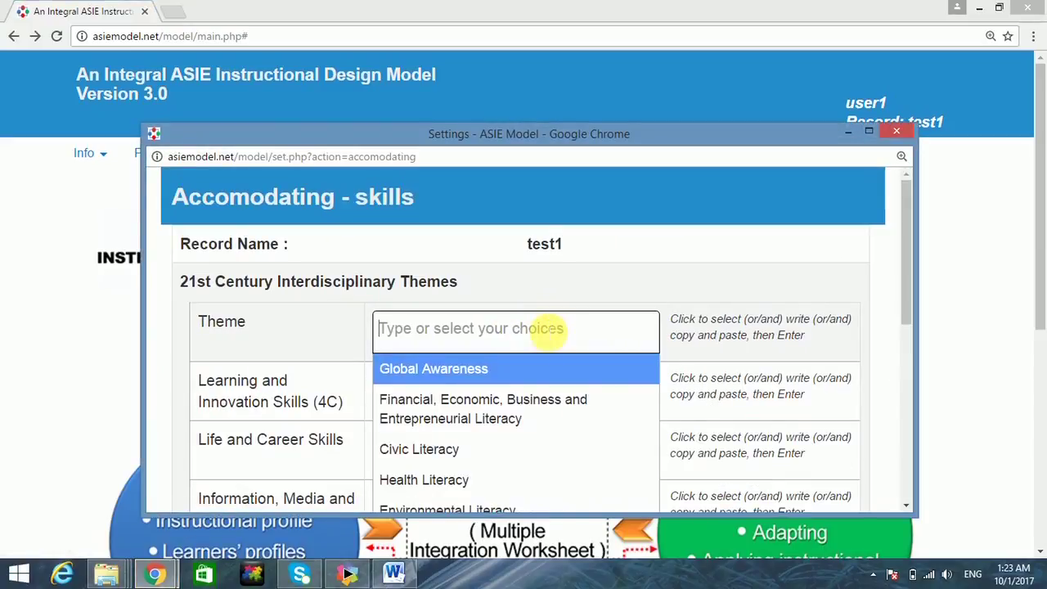
{"action": "left_click", "coordinate": [497, 409]}
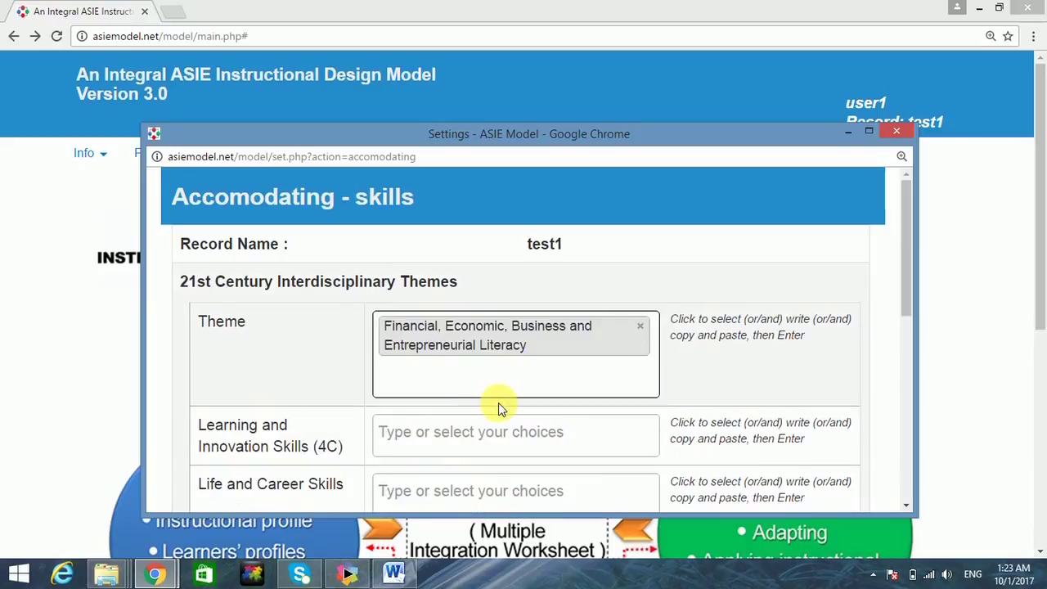
Step: Add Communication and 'dfgfghgg' under Learning and Innovation Skills
{"action": "scroll", "coordinate": [499, 409], "scroll_direction": "down", "scroll_amount": 1}
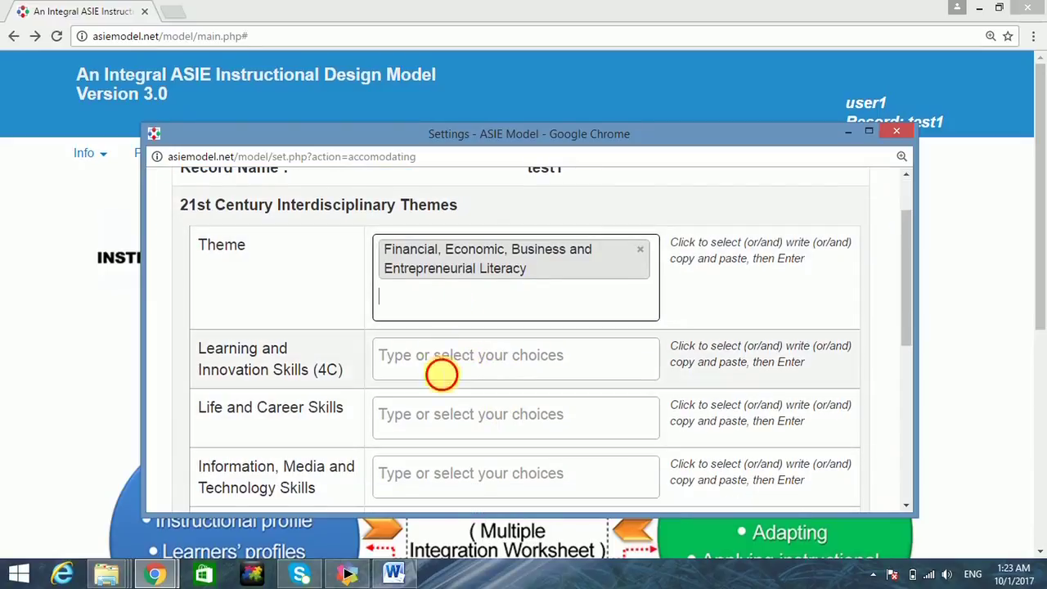
{"action": "left_click", "coordinate": [442, 374]}
{"action": "left_click", "coordinate": [446, 425]}
{"action": "left_click", "coordinate": [434, 392]}
{"action": "type", "text": "dfgfghgg"}
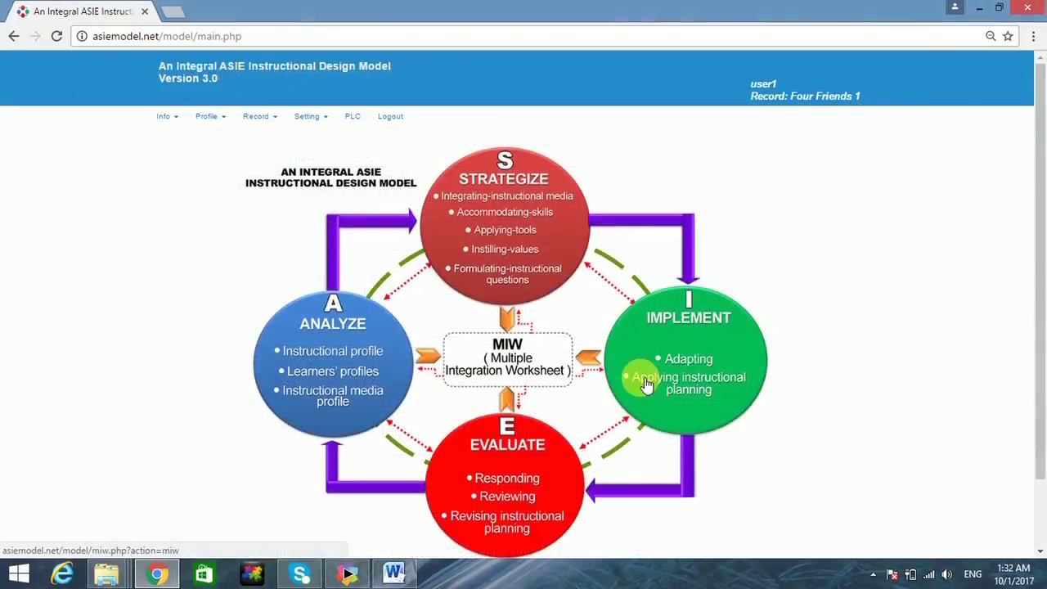
Step: Set the page zoom to 110% and open the MIW box on the ASIE diagram
{"action": "mouse_move", "coordinate": [646, 385]}
{"action": "key", "text": "ctrl+minus"}
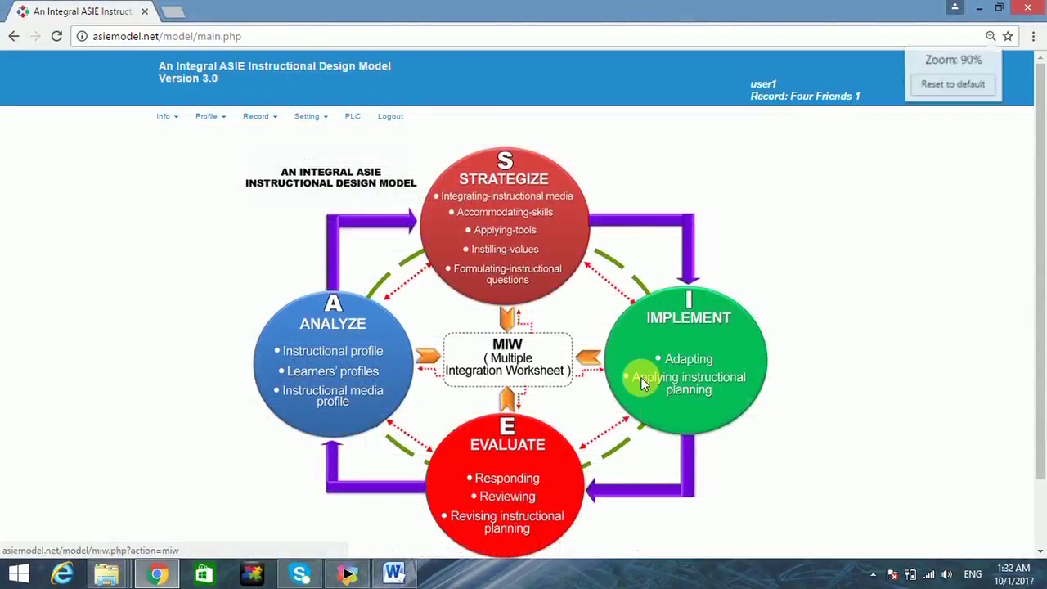
{"action": "key", "text": "ctrl+plus"}
{"action": "key", "text": "ctrl+plus"}
{"action": "scroll", "coordinate": [646, 385], "scroll_direction": "down", "scroll_amount": 2}
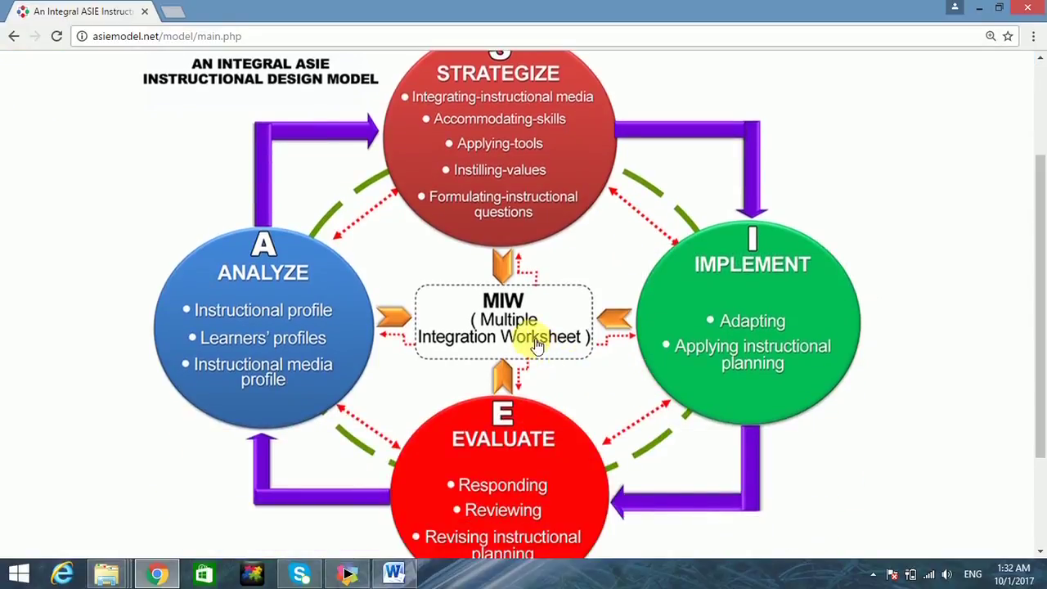
{"action": "mouse_move", "coordinate": [513, 332]}
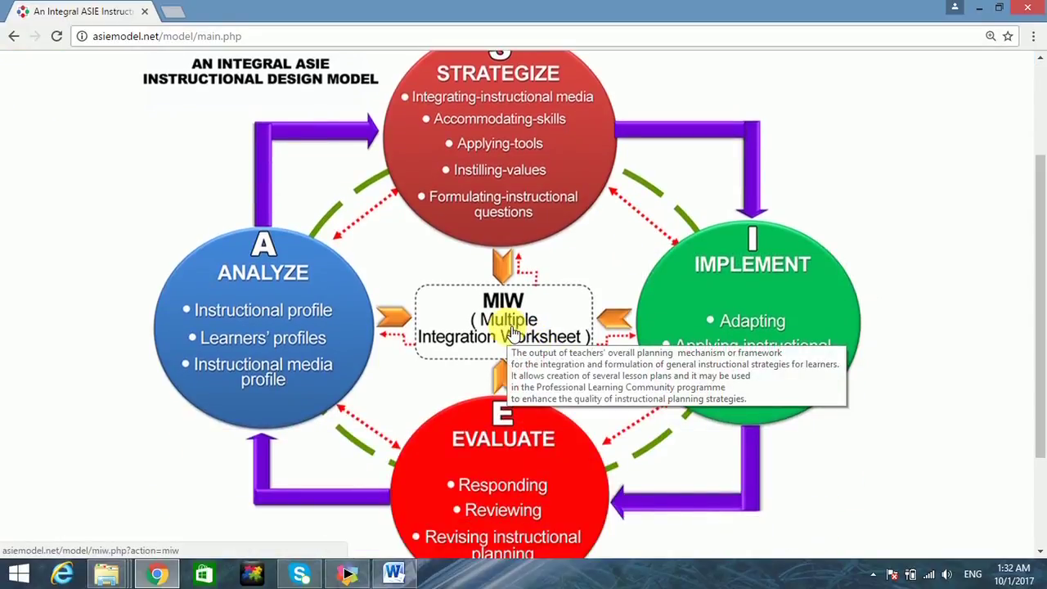
{"action": "left_click", "coordinate": [513, 332]}
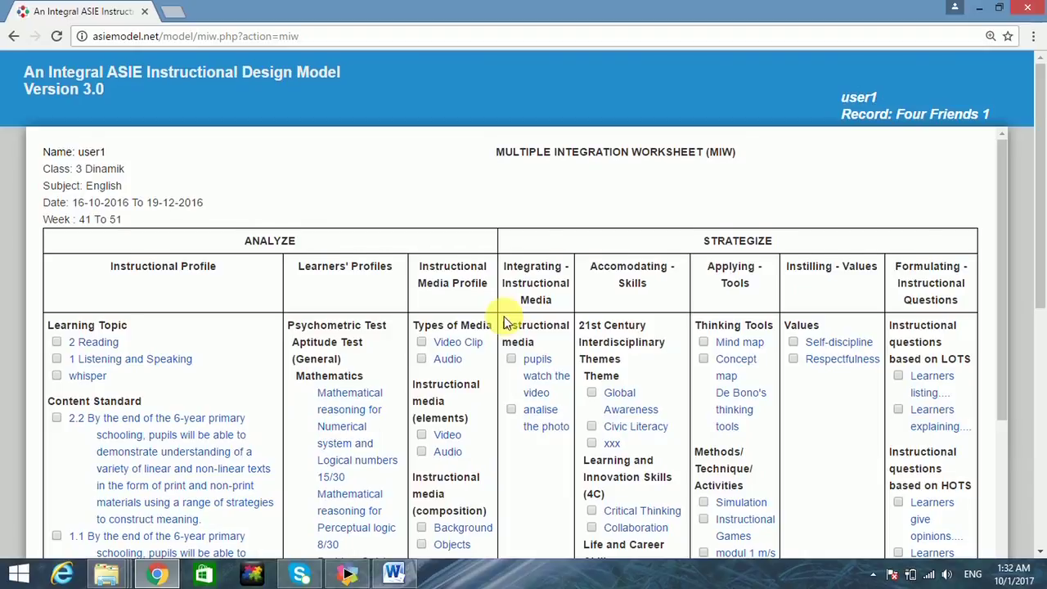
Step: Scroll through the Four Friends 1 worksheet to the bottom, then close it
{"action": "scroll", "coordinate": [506, 321], "scroll_direction": "down", "scroll_amount": 4}
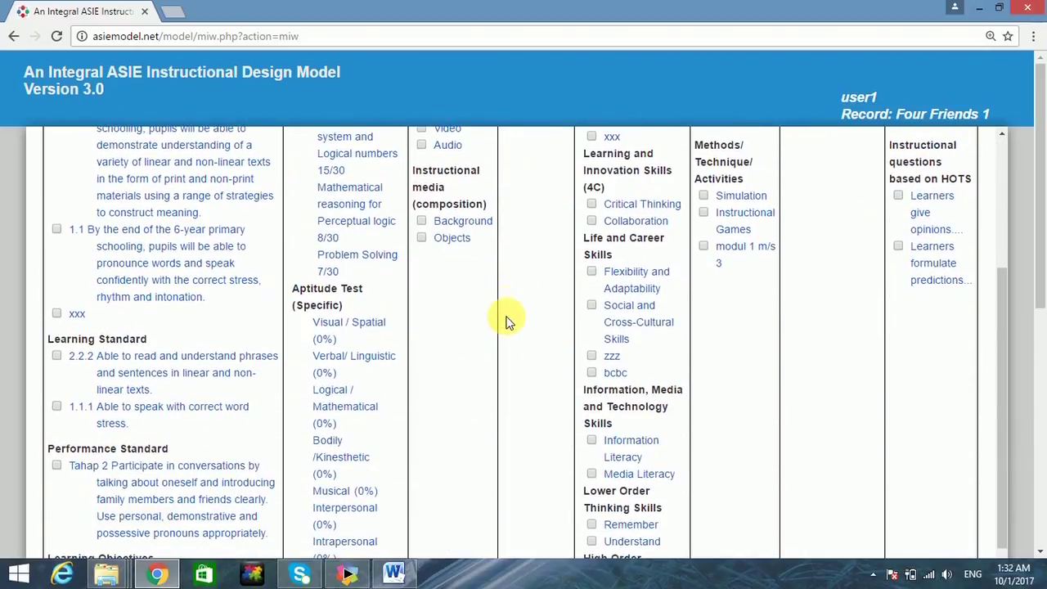
{"action": "scroll", "coordinate": [506, 322], "scroll_direction": "down", "scroll_amount": 5}
{"action": "scroll", "coordinate": [506, 322], "scroll_direction": "down", "scroll_amount": 6}
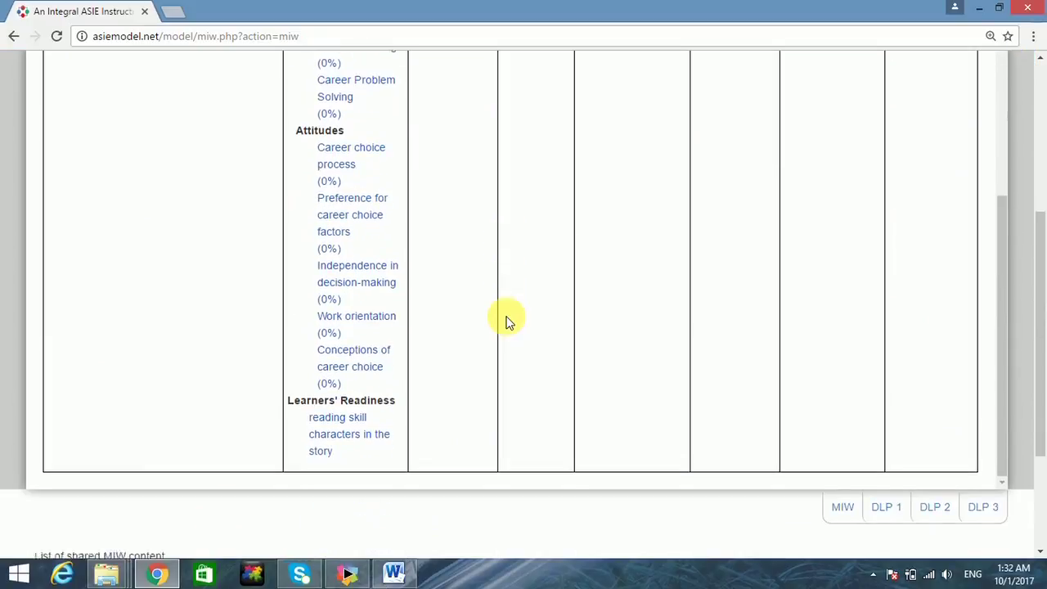
{"action": "scroll", "coordinate": [505, 322], "scroll_direction": "down", "scroll_amount": 1}
{"action": "scroll", "coordinate": [508, 322], "scroll_direction": "down", "scroll_amount": 1}
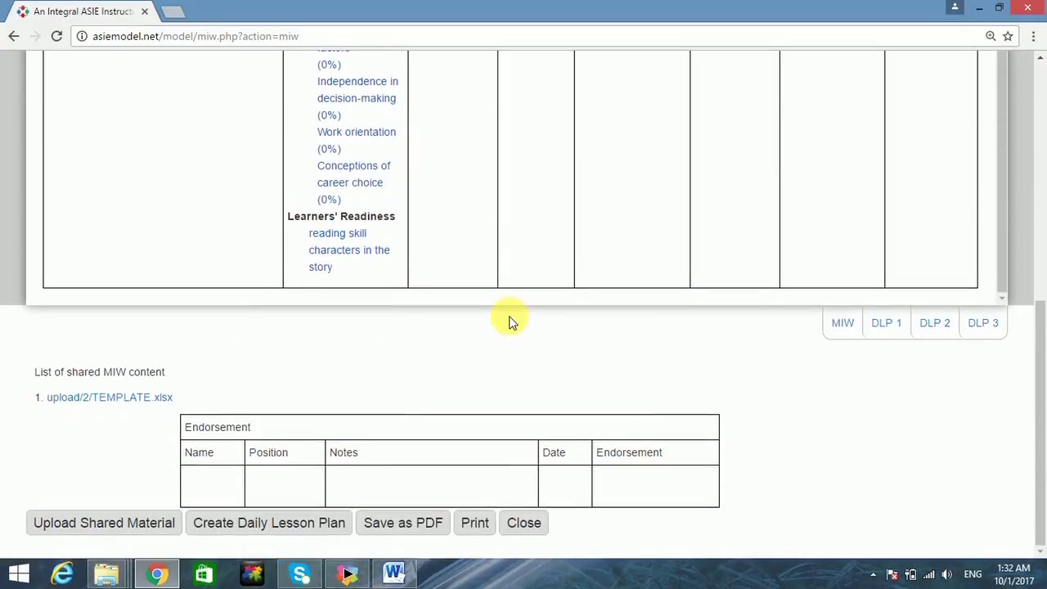
{"action": "scroll", "coordinate": [511, 321], "scroll_direction": "up", "scroll_amount": 8}
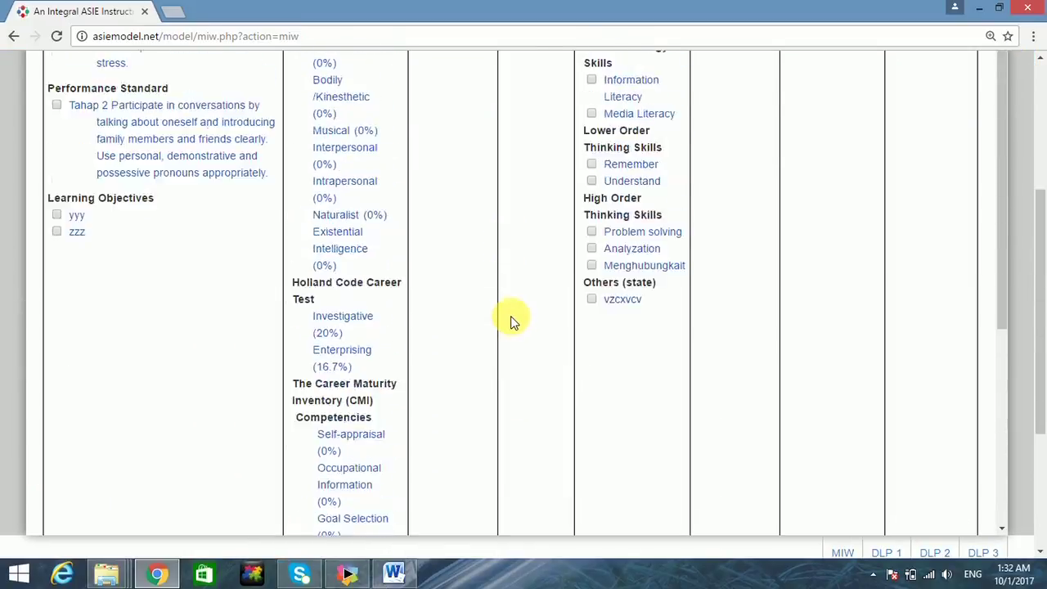
{"action": "scroll", "coordinate": [510, 320], "scroll_direction": "up", "scroll_amount": 8}
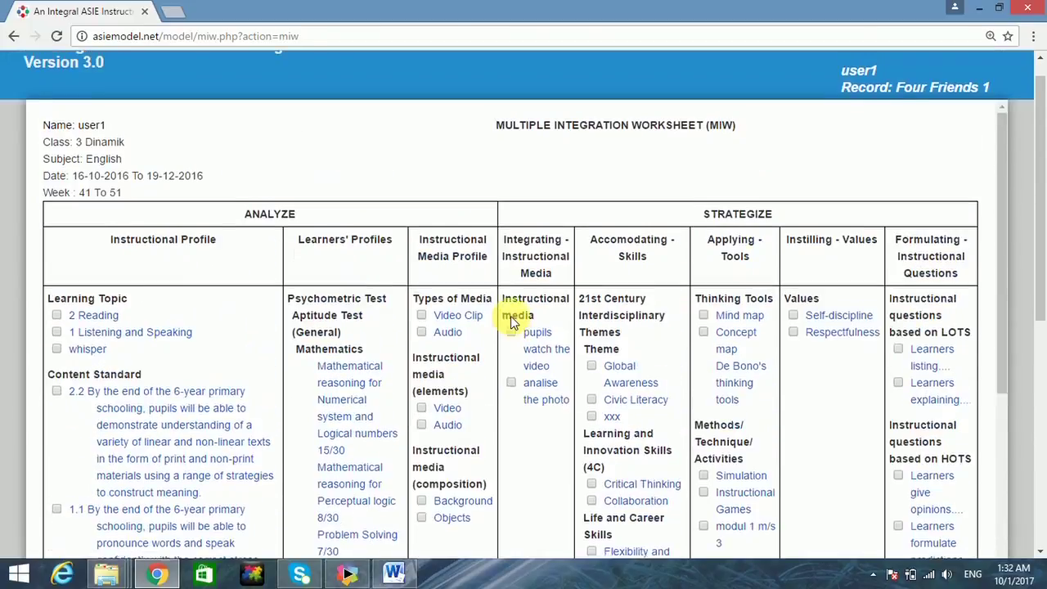
{"action": "scroll", "coordinate": [511, 321], "scroll_direction": "up", "scroll_amount": 1}
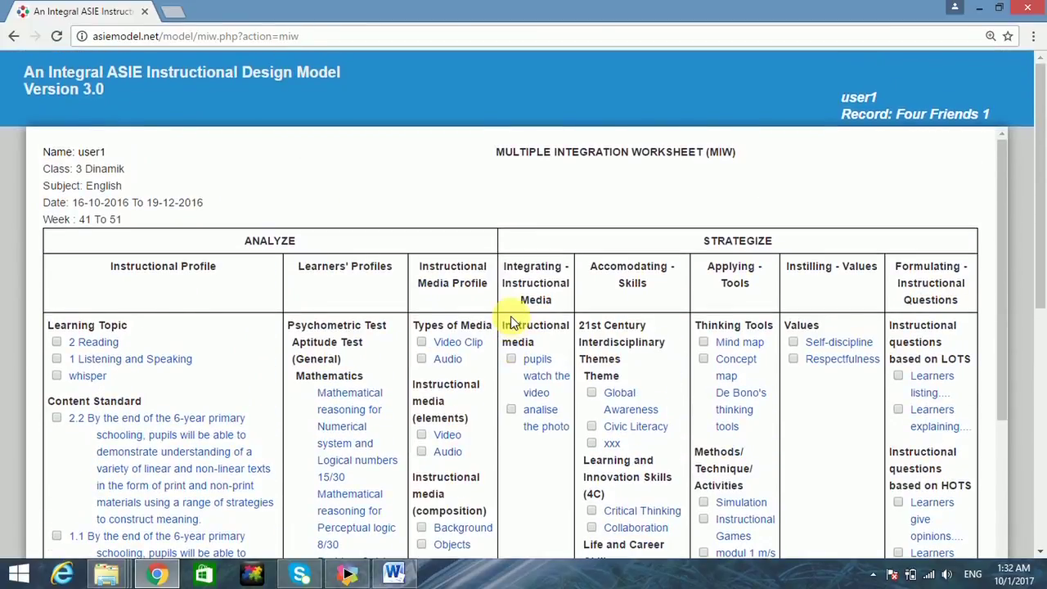
{"action": "scroll", "coordinate": [511, 321], "scroll_direction": "down", "scroll_amount": 15}
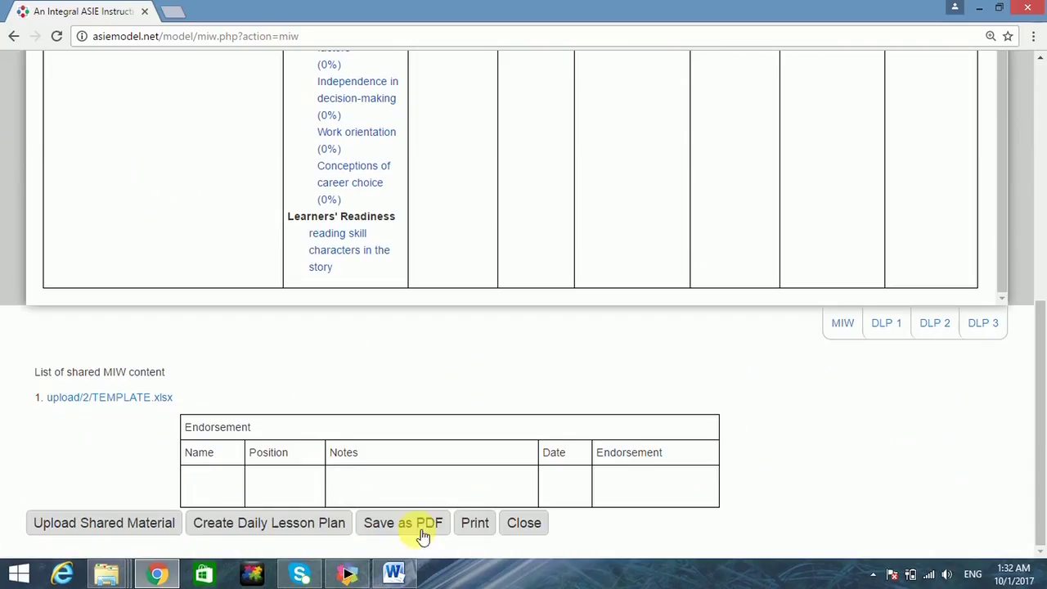
{"action": "left_click", "coordinate": [528, 525]}
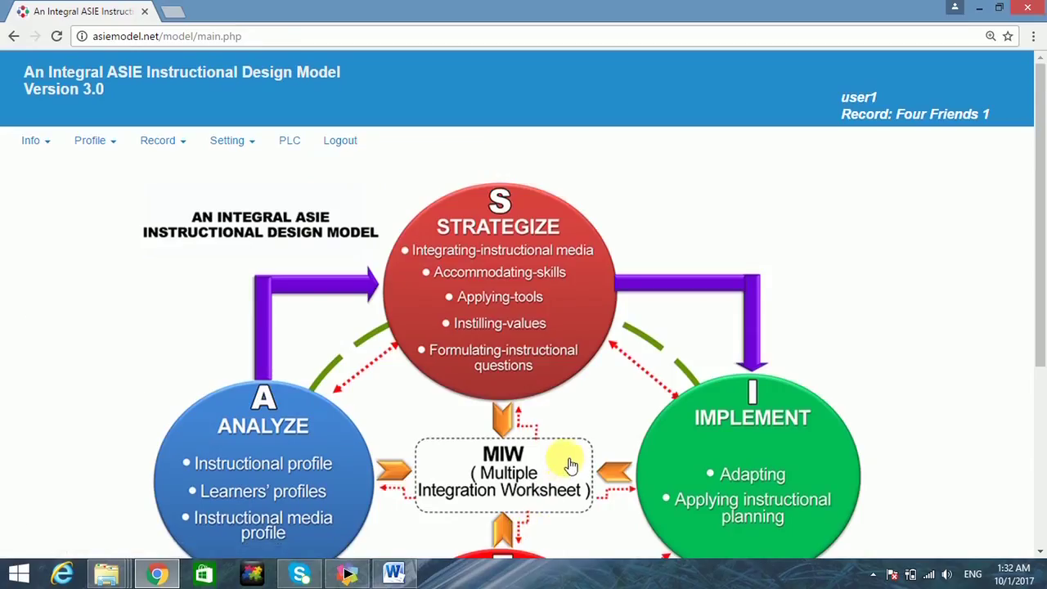
Step: Zoom out to 80% and tick learning standard 2.2.2 and performance standard Tahap 2
{"action": "key", "text": "ctrl+minus"}
{"action": "key", "text": "ctrl+minus"}
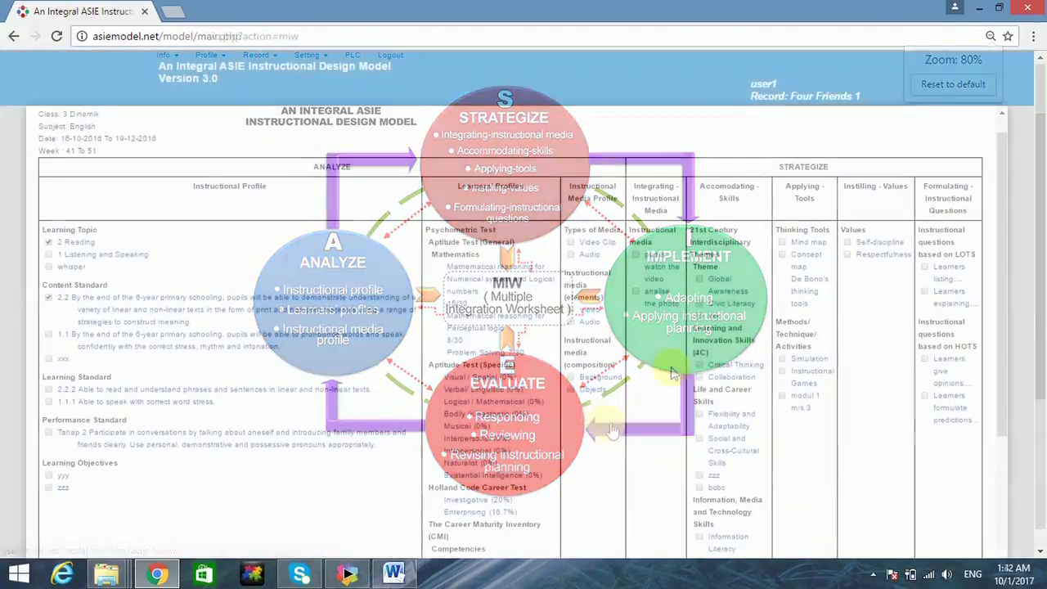
{"action": "scroll", "coordinate": [671, 366], "scroll_direction": "up", "scroll_amount": 1}
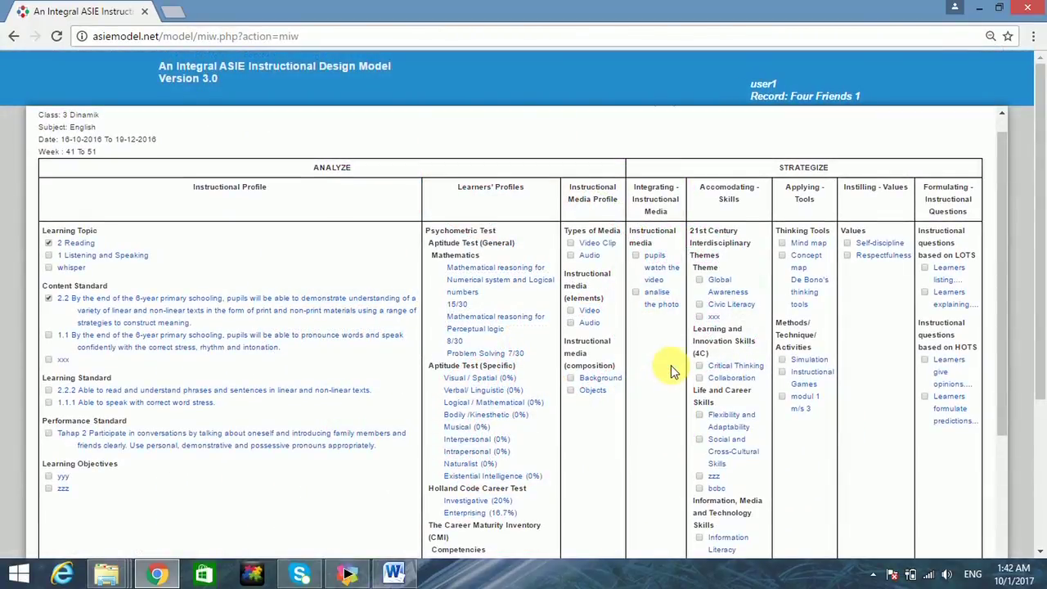
{"action": "scroll", "coordinate": [265, 221], "scroll_direction": "down", "scroll_amount": 1}
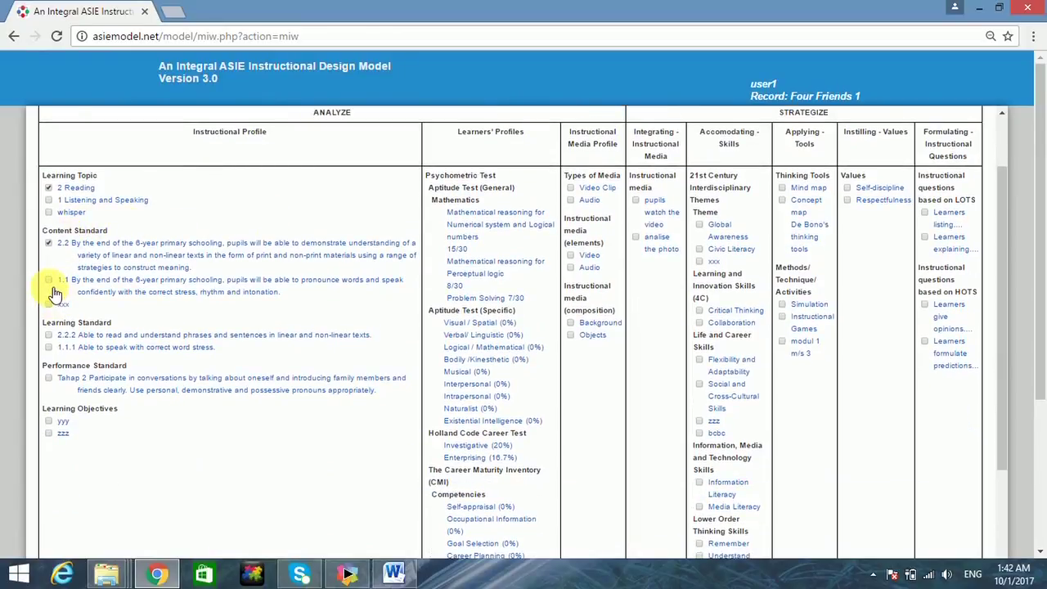
{"action": "left_click", "coordinate": [49, 335]}
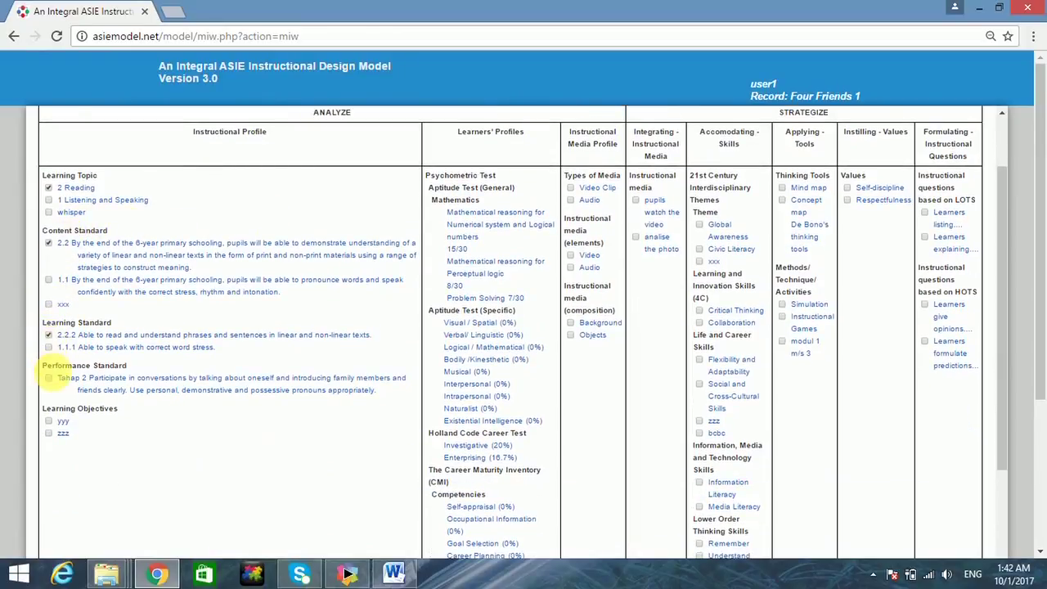
{"action": "left_click", "coordinate": [53, 379]}
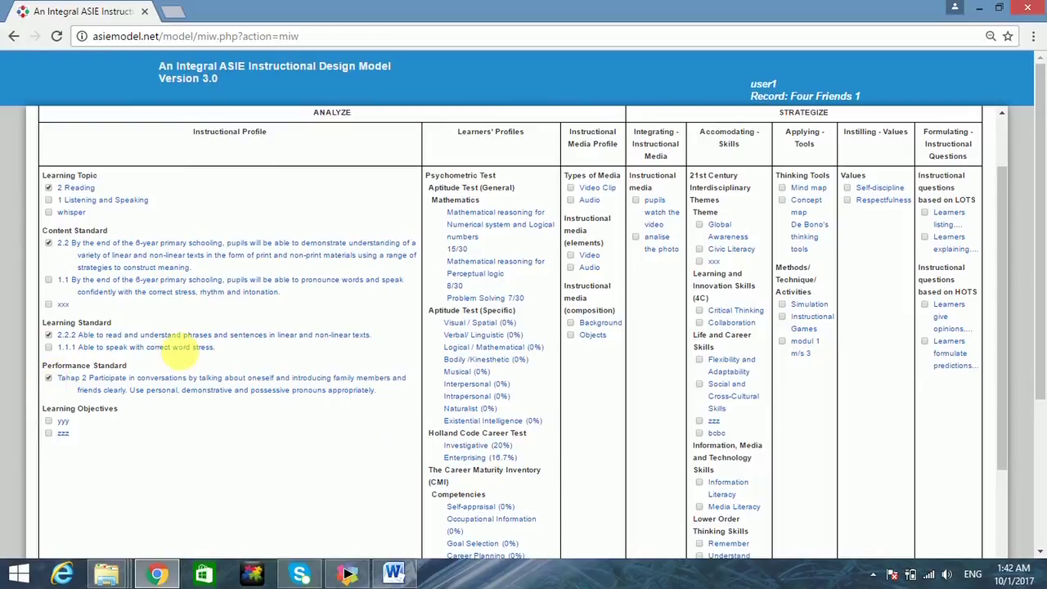
Step: Tick Video Clip, Video, 'pupils watch the video' and the Global Awareness theme
{"action": "left_click", "coordinate": [572, 189]}
{"action": "left_click", "coordinate": [572, 258]}
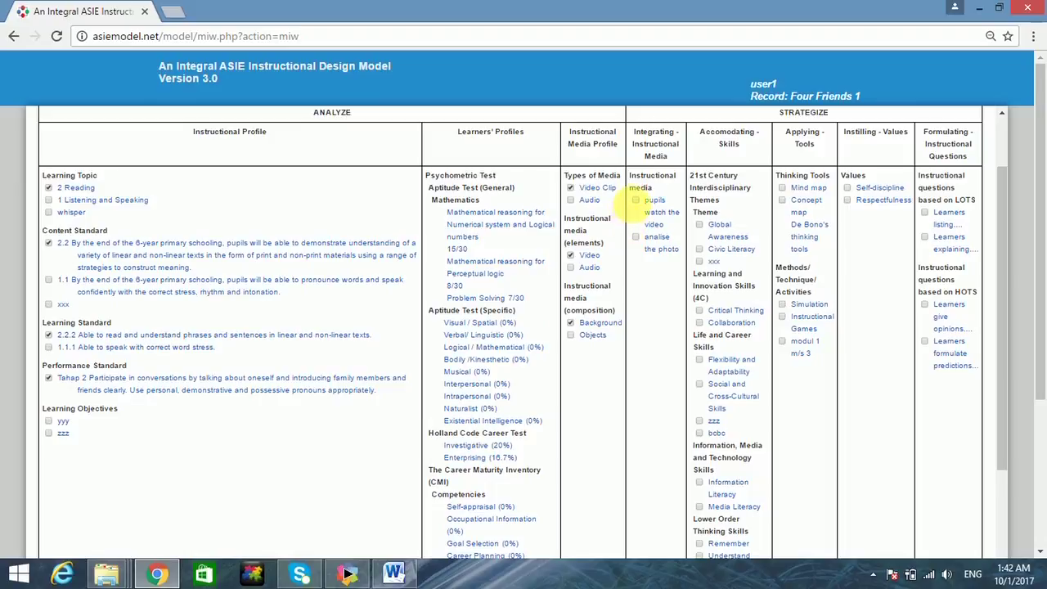
{"action": "left_click", "coordinate": [639, 201]}
{"action": "left_click", "coordinate": [700, 226]}
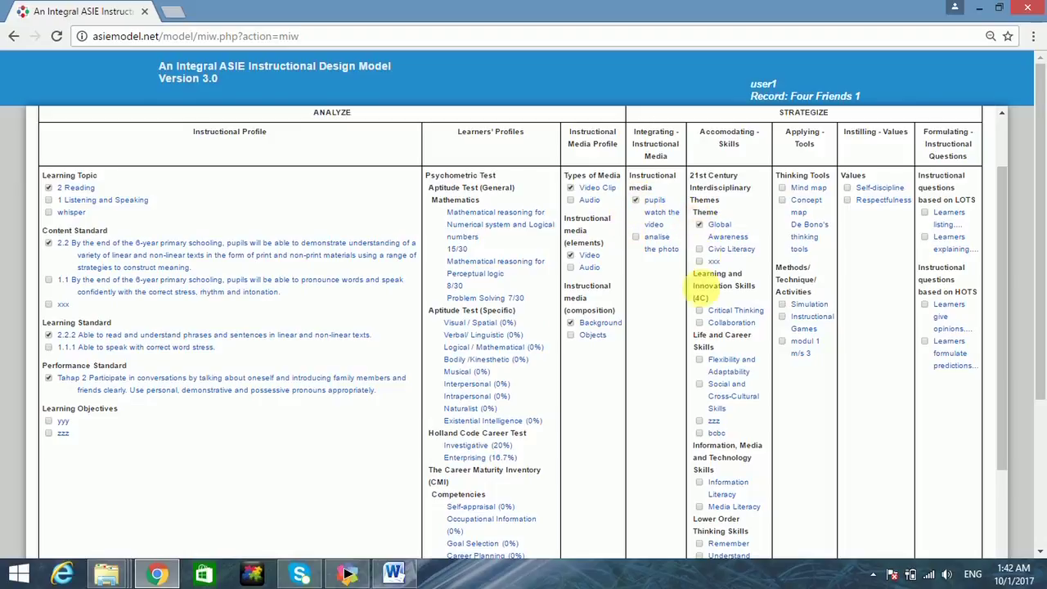
{"action": "scroll", "coordinate": [613, 317], "scroll_direction": "down", "scroll_amount": 5}
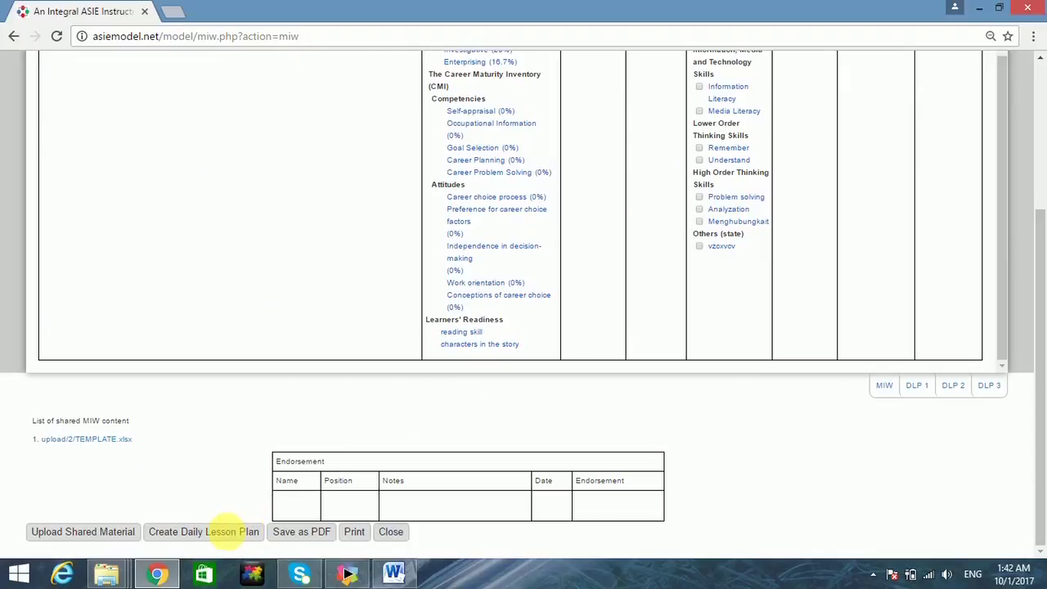
Step: Create the Daily Lesson Plan and scroll down to its Learning and Teaching Activities table
{"action": "left_click", "coordinate": [227, 532]}
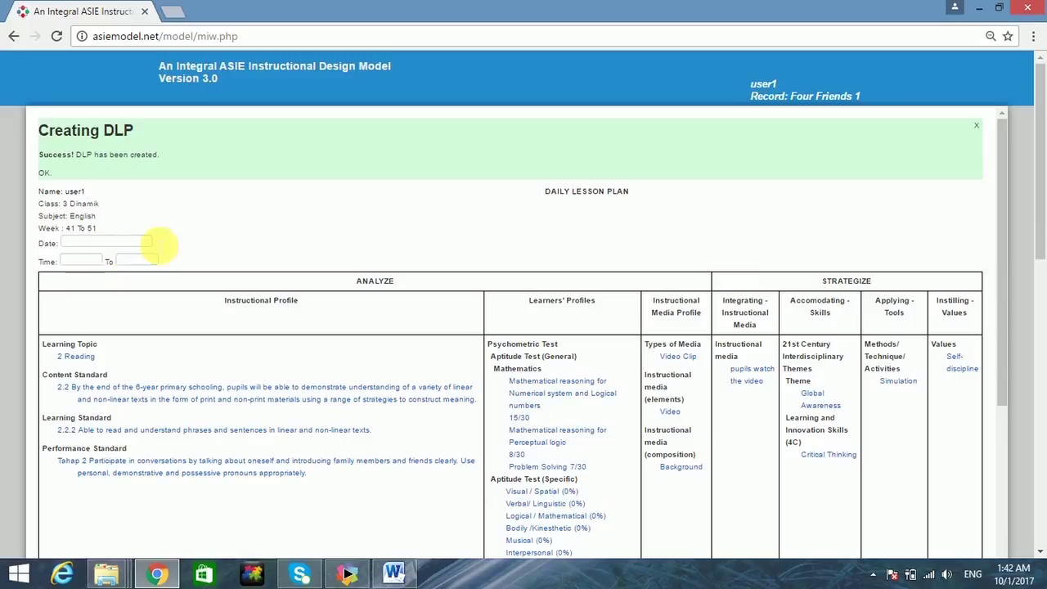
{"action": "scroll", "coordinate": [387, 232], "scroll_direction": "down", "scroll_amount": 3}
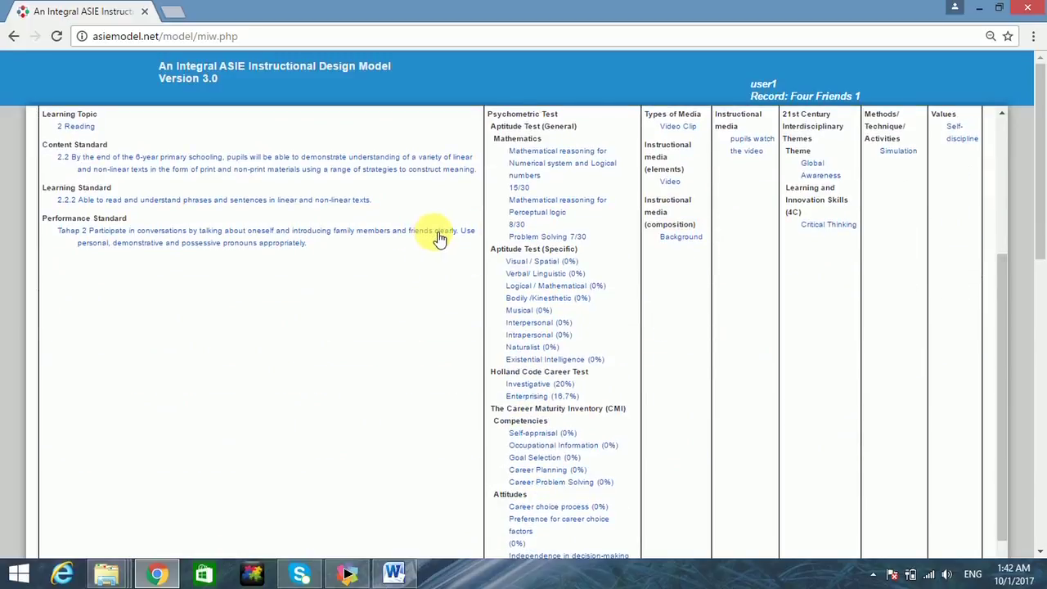
{"action": "scroll", "coordinate": [440, 237], "scroll_direction": "down", "scroll_amount": 5}
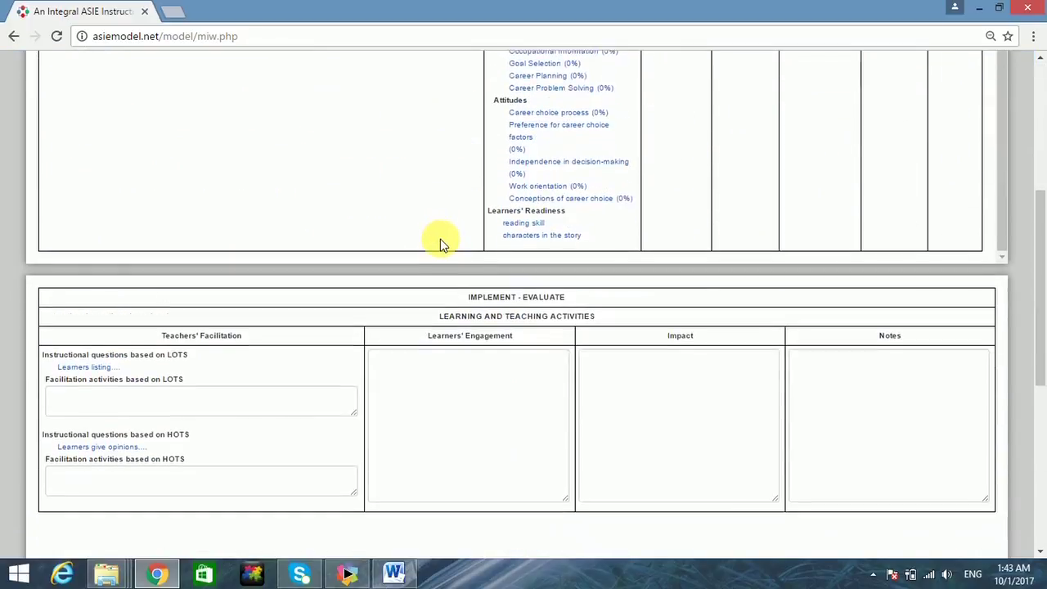
{"action": "scroll", "coordinate": [441, 242], "scroll_direction": "down", "scroll_amount": 2}
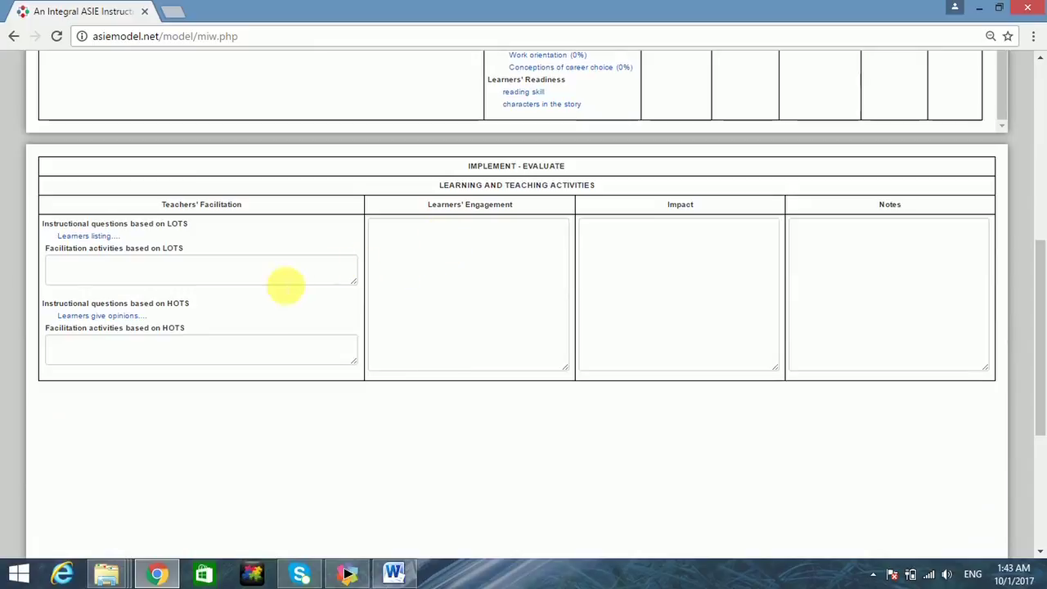